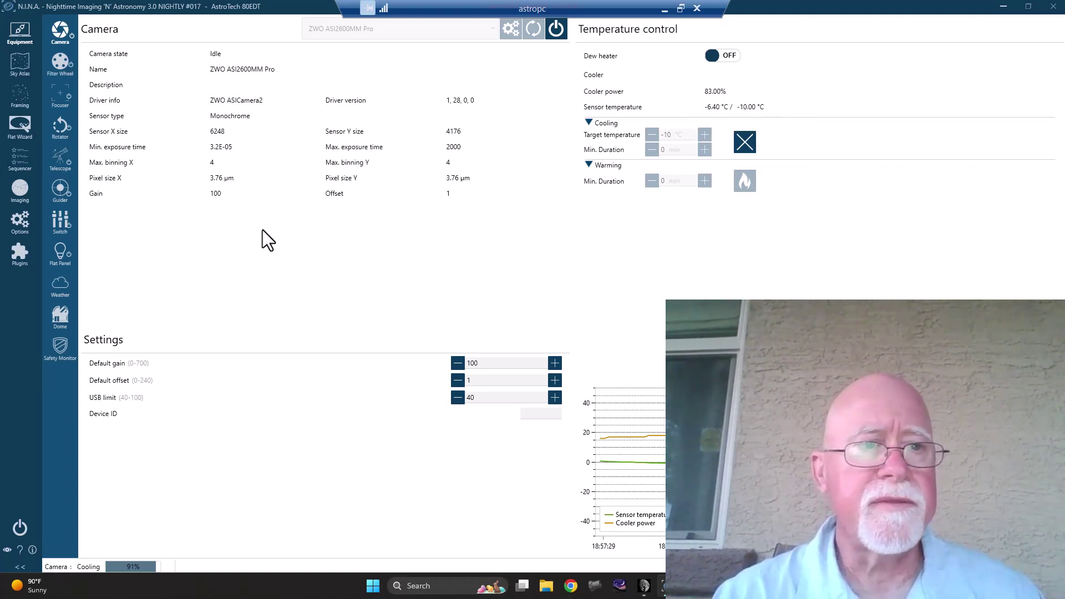
Show the filter wheel's filter list and switch on the flat panel's light
click(58, 61)
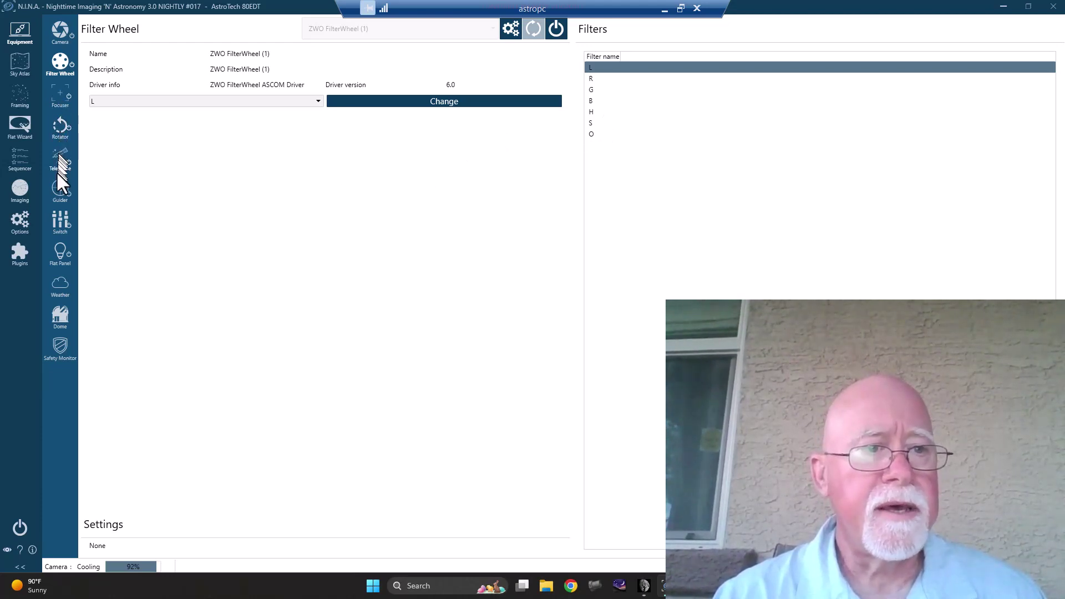
click(60, 253)
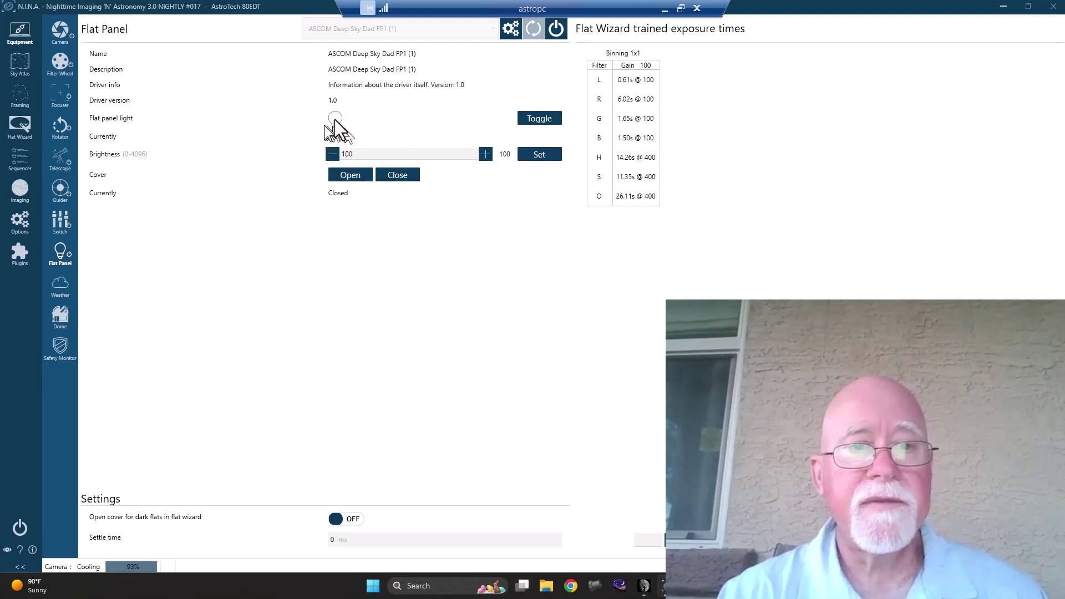
click(536, 120)
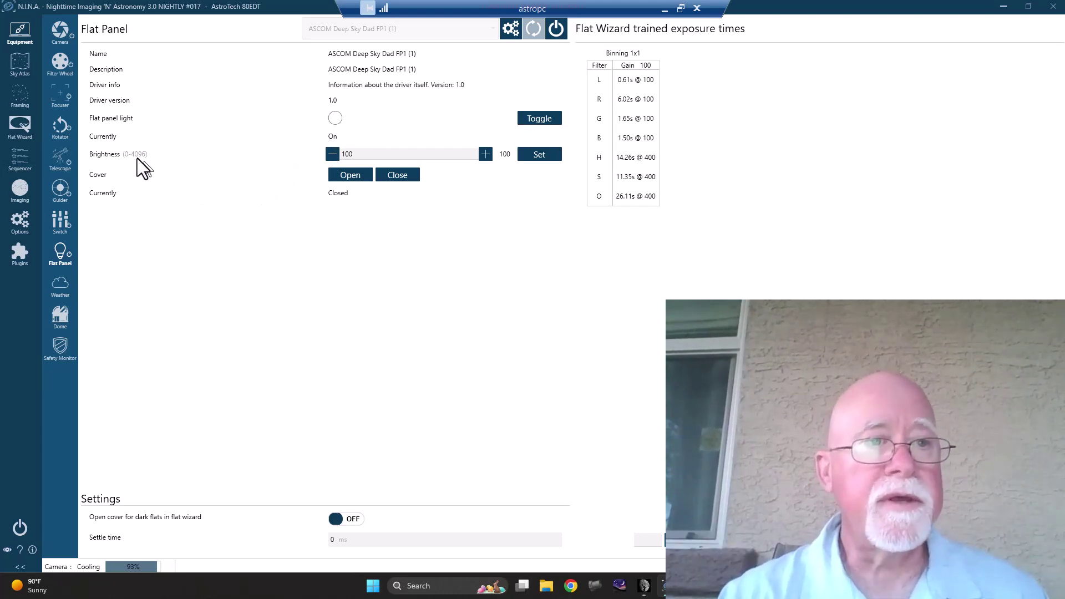
Open the Flat Wizard in Multi Mode and set the number of flats to take to 1
click(18, 121)
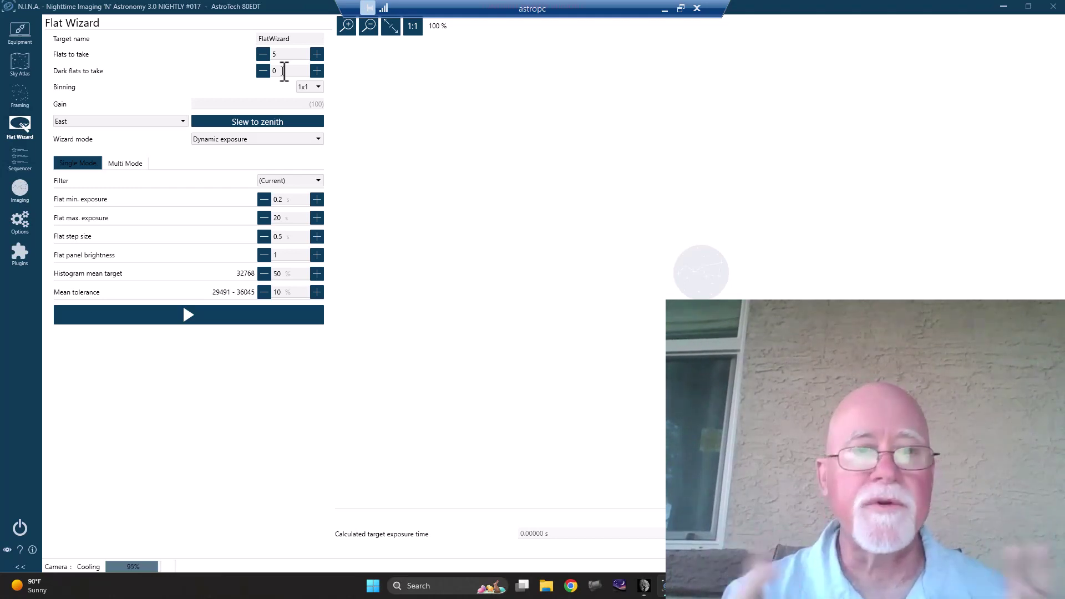
click(121, 161)
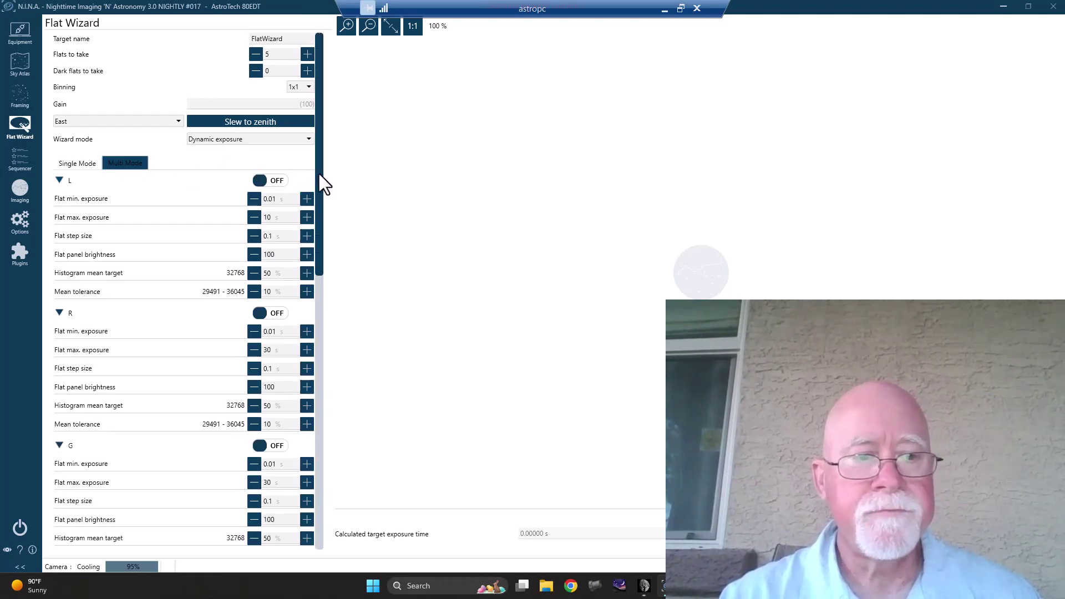
drag(320, 216, 316, 121)
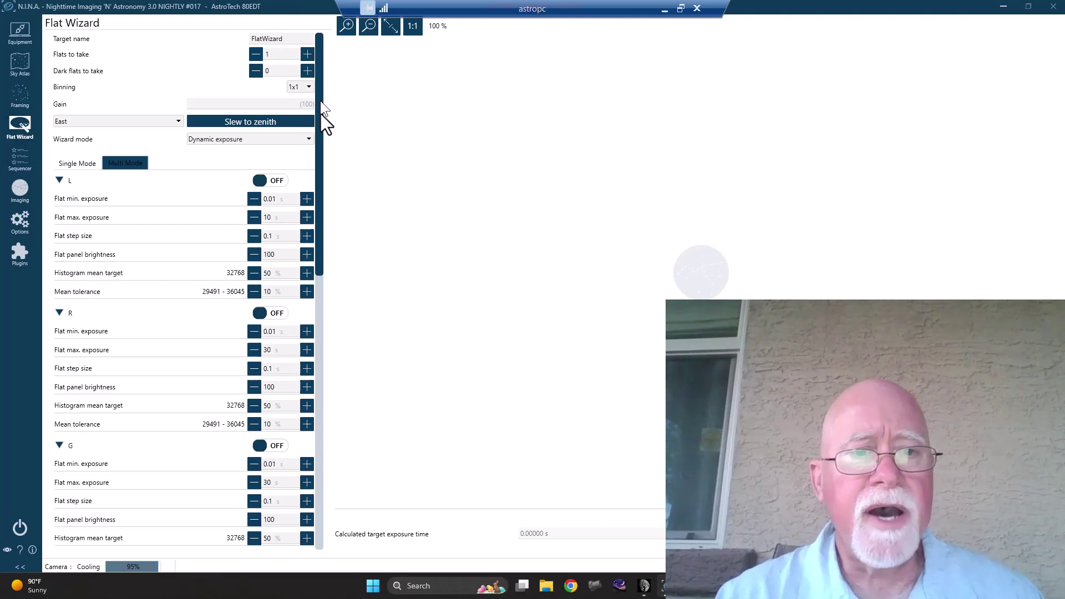
Set the flat panel brightness to 600 for the H, S and O filters
drag(321, 101, 325, 150)
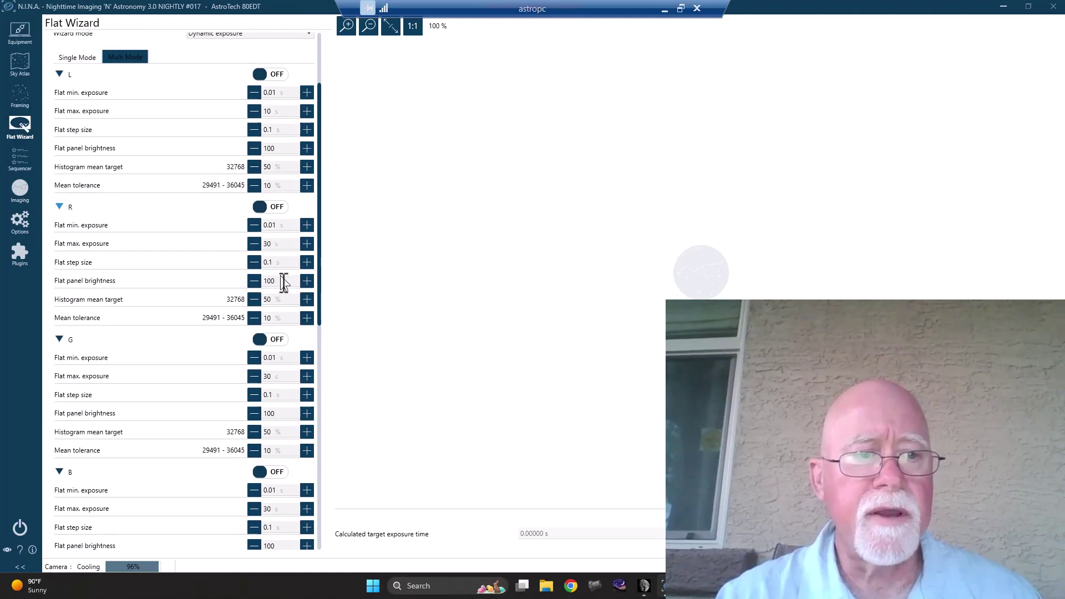
drag(318, 238, 325, 476)
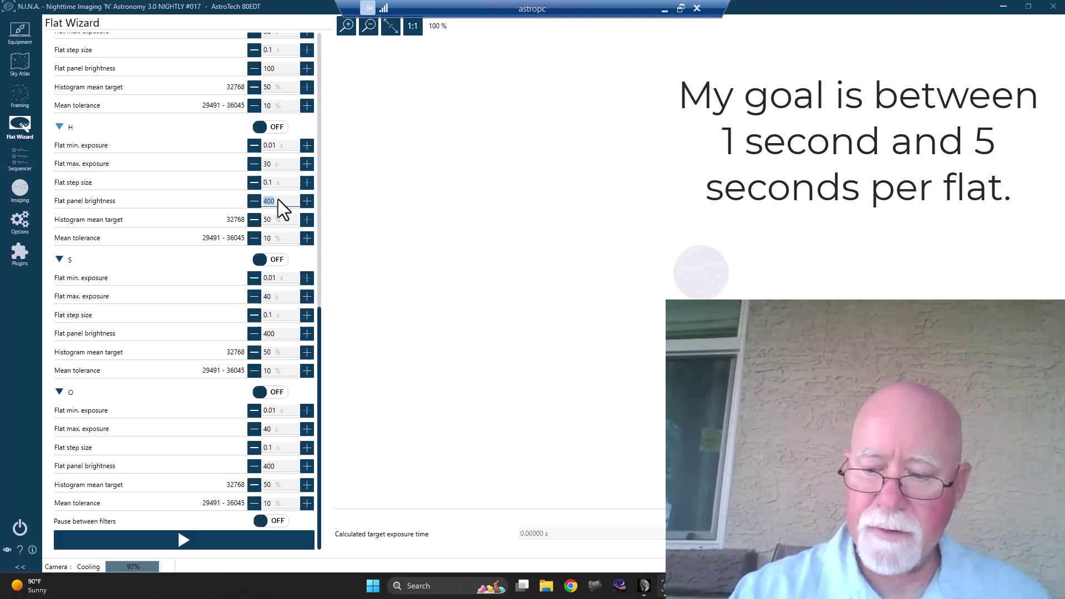
text(0)
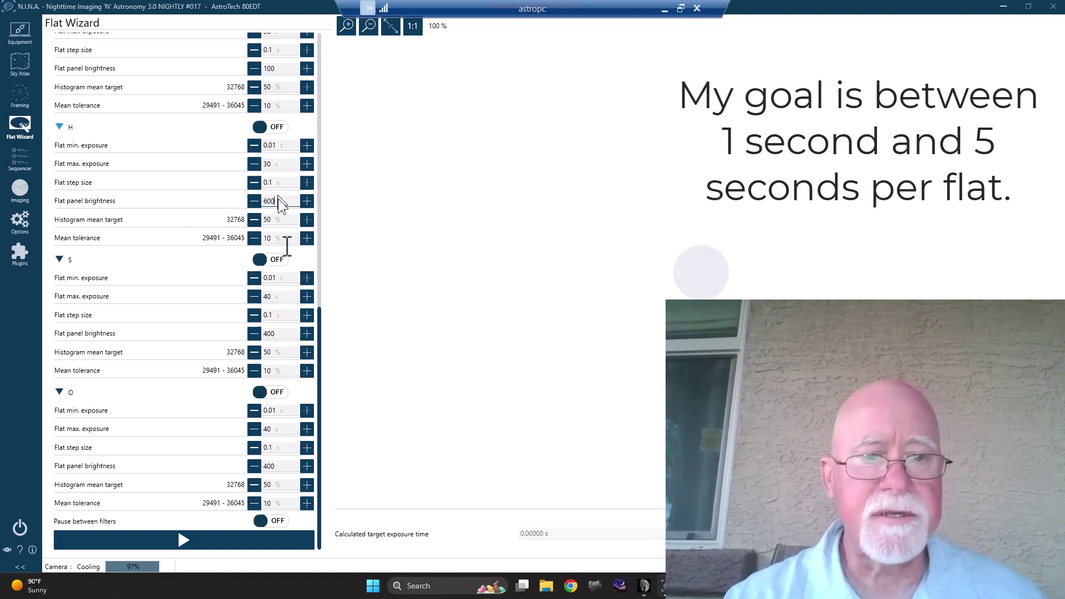
click(282, 335)
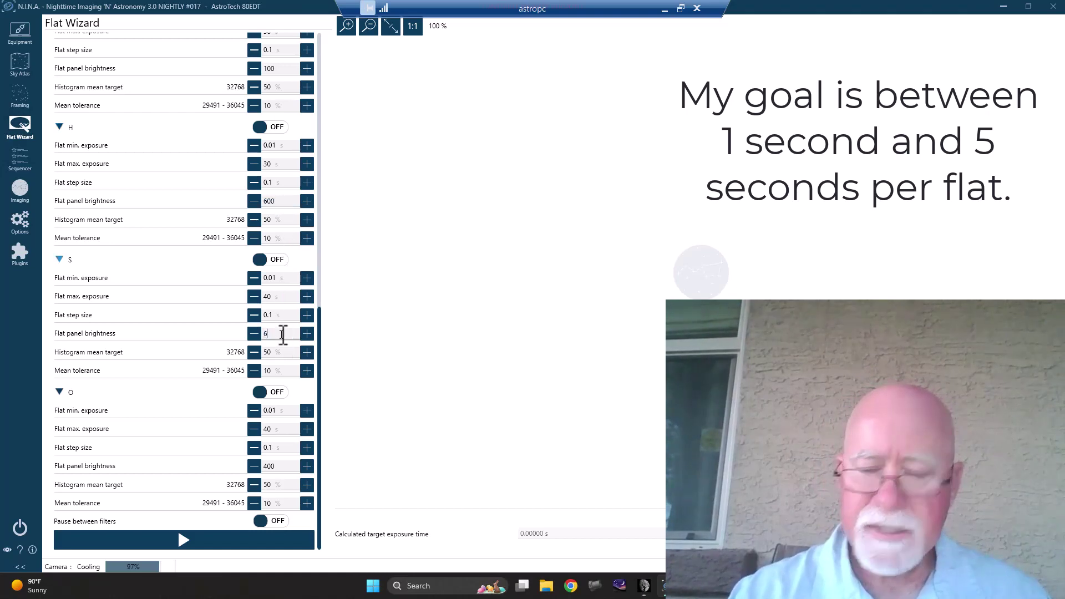
click(276, 464)
text(60)
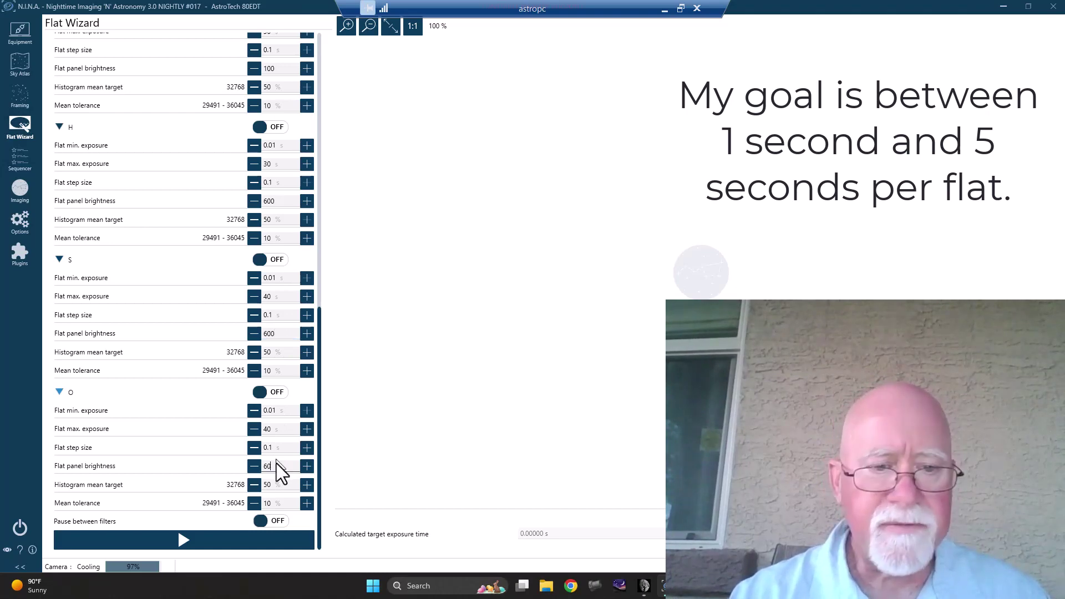
text(0)
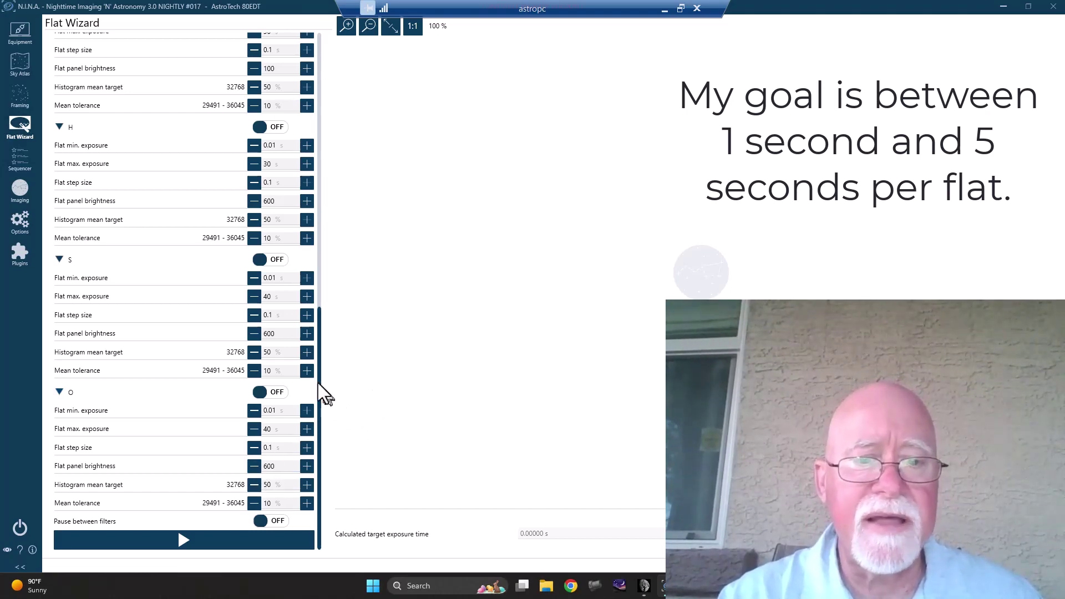
drag(321, 381, 326, 421)
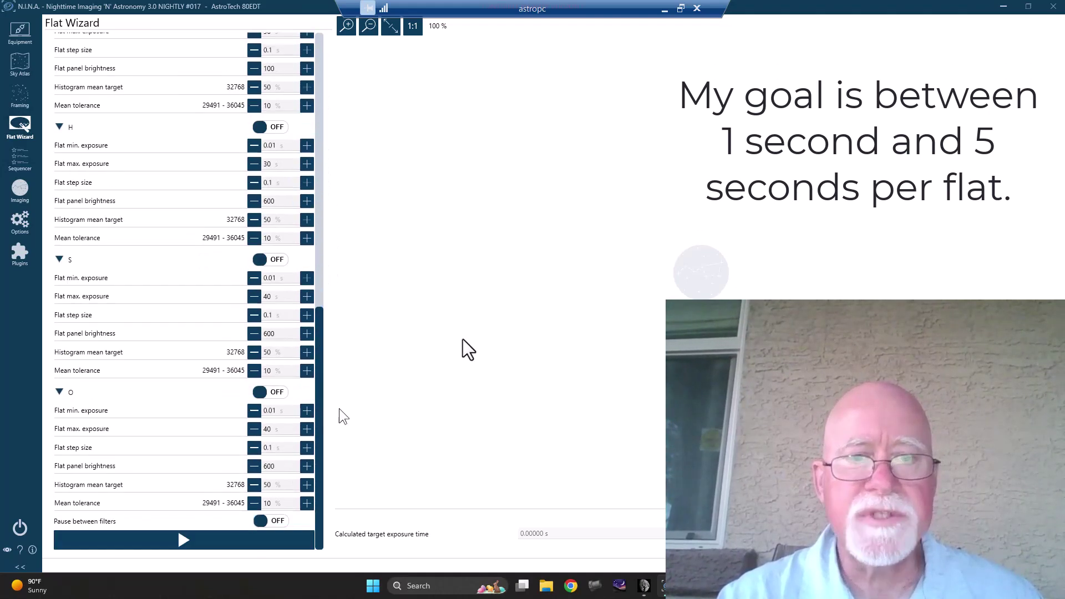
click(195, 533)
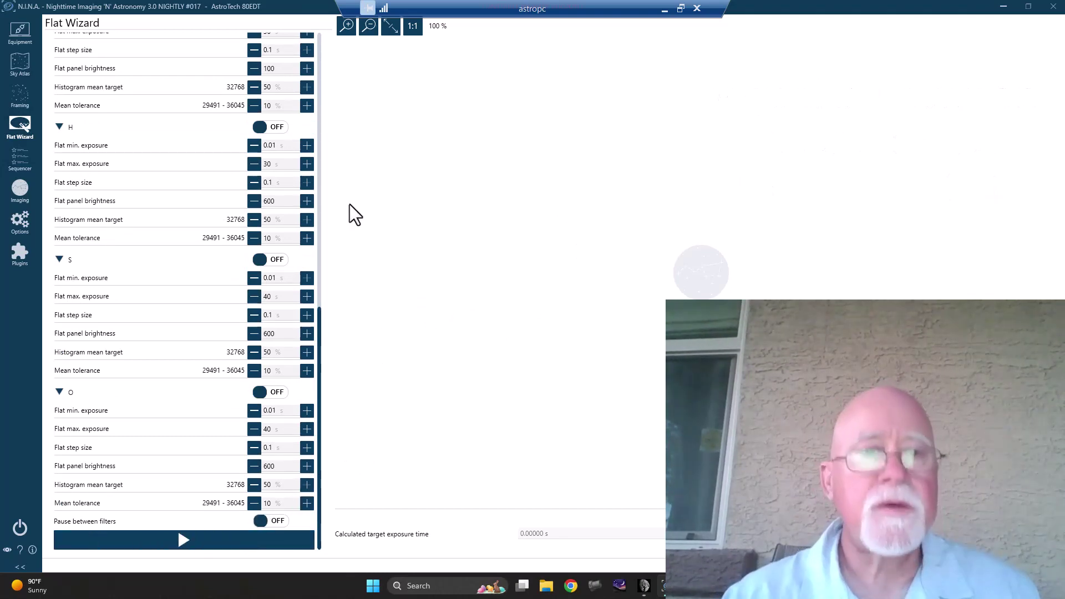
Enable all seven filters (L, R, G, B, H, S and O) for the flat run
drag(318, 318, 313, 89)
click(278, 182)
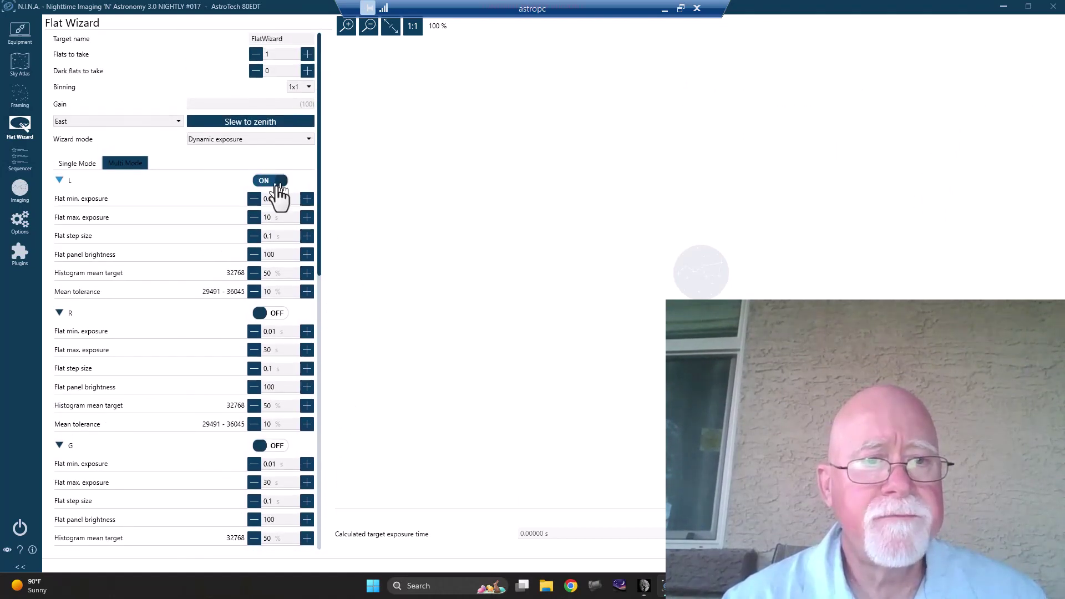
click(274, 447)
drag(318, 268, 322, 411)
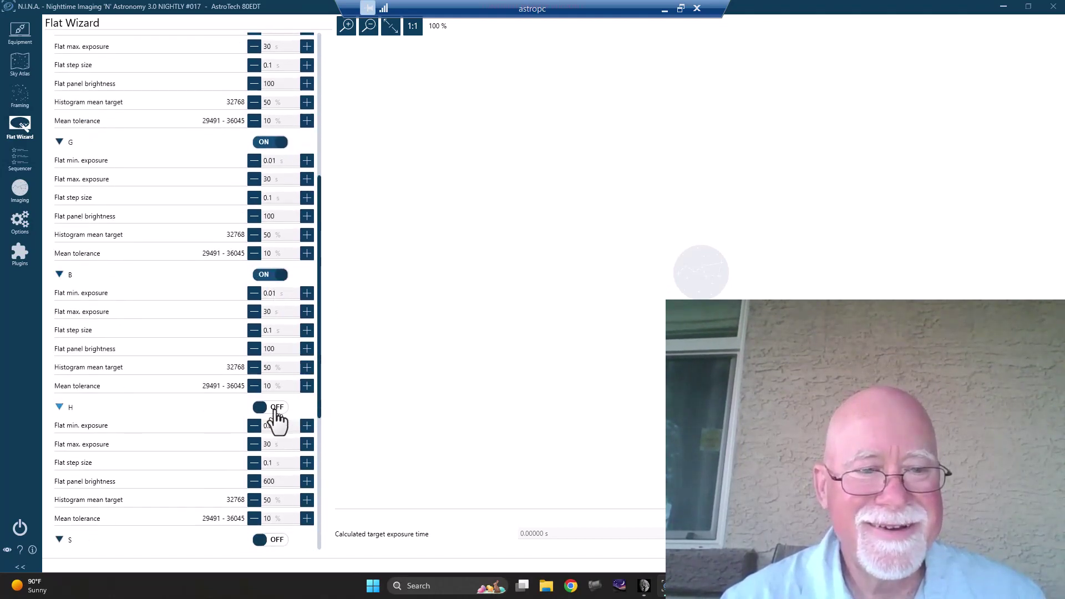
drag(318, 390, 320, 515)
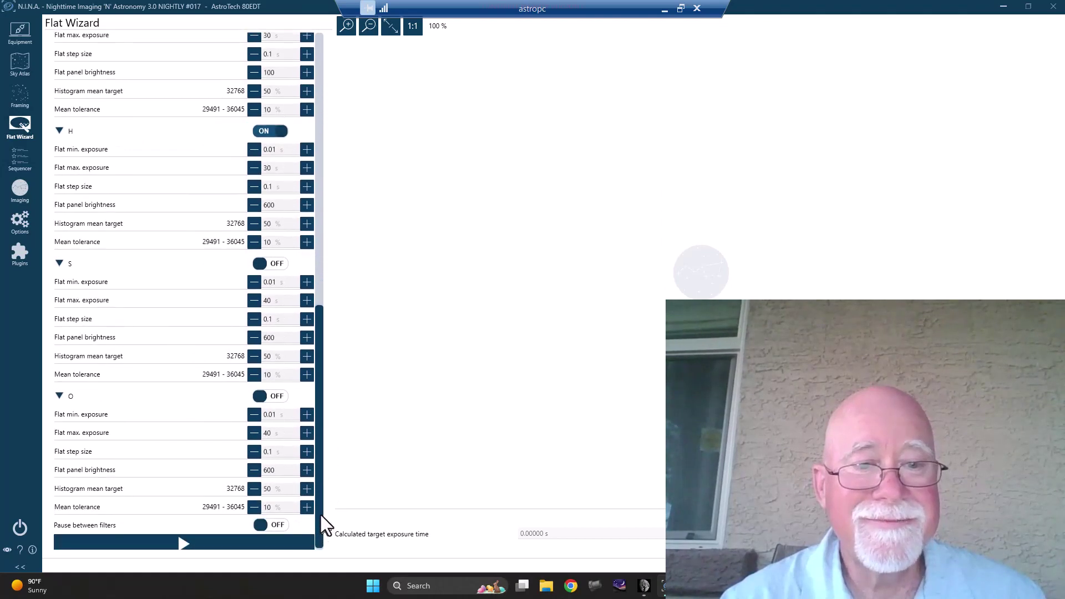
click(271, 265)
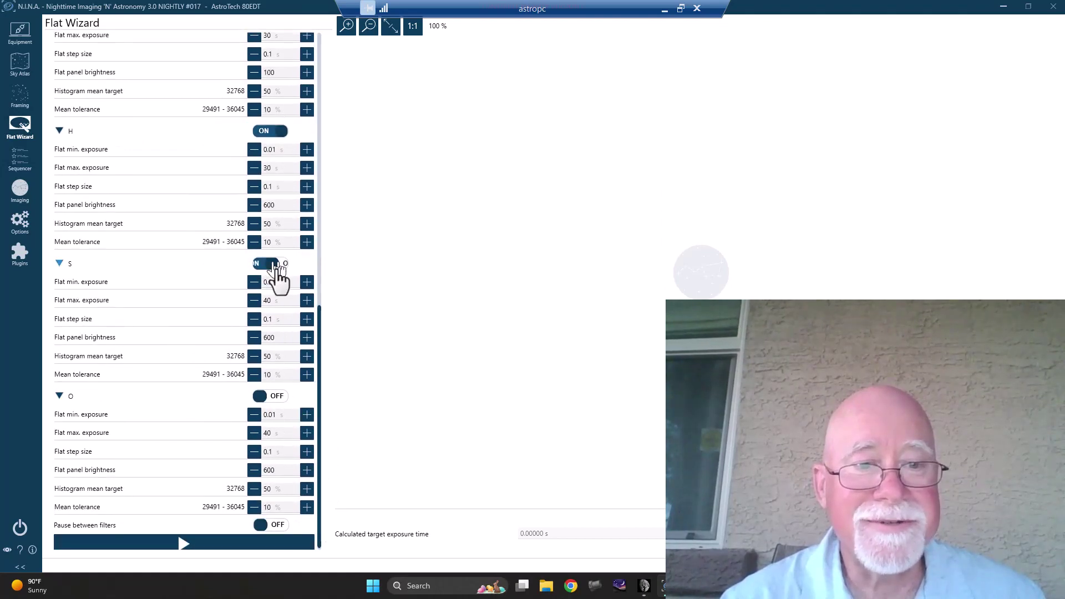
click(271, 398)
scroll(322, 452, down, 1)
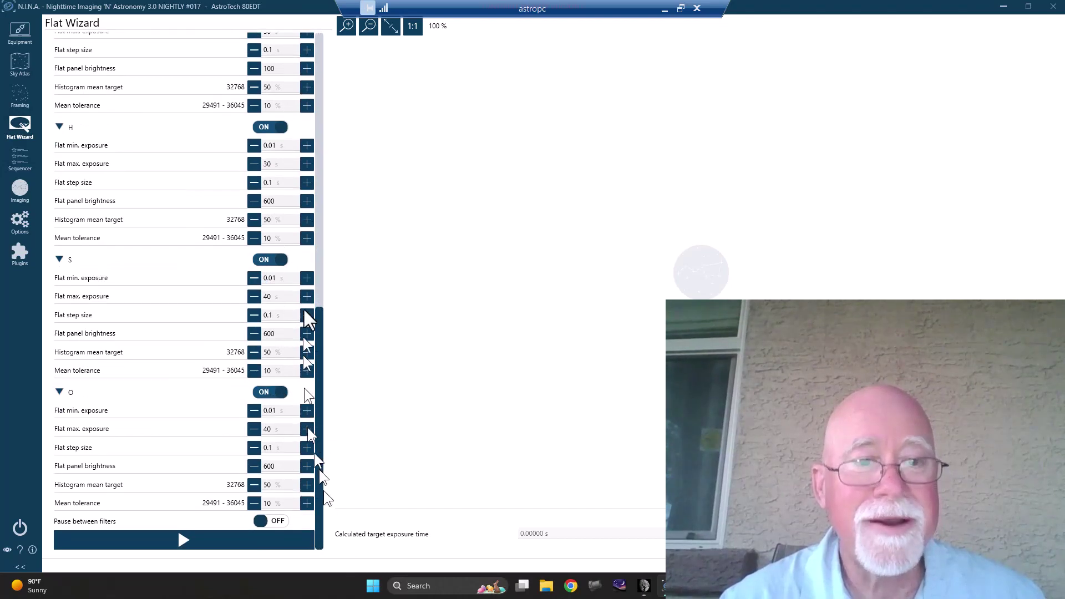
scroll(319, 348, up, 1)
scroll(319, 347, down, 1)
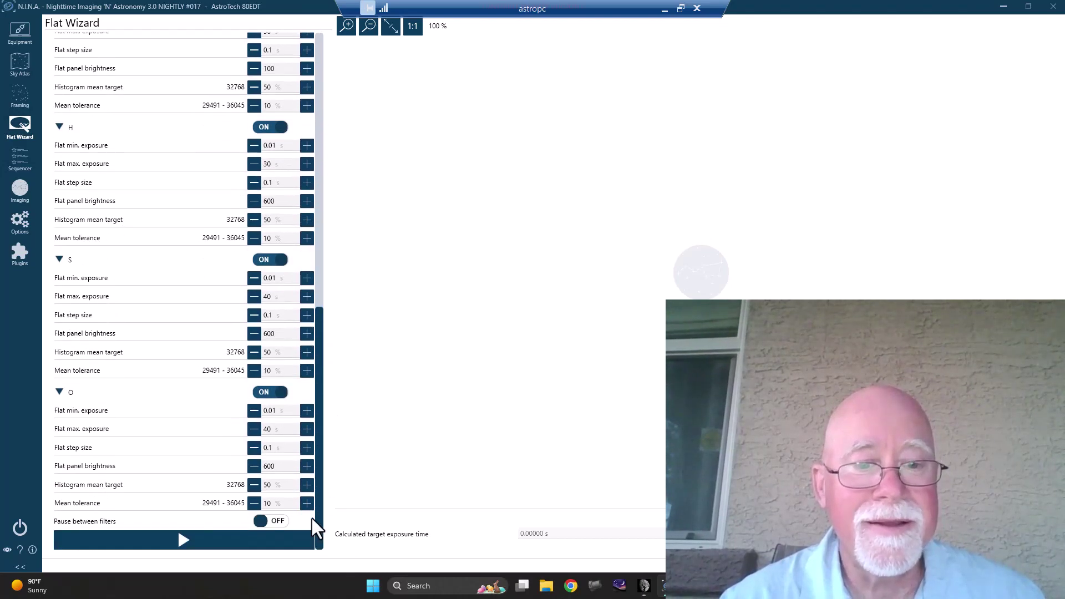
Run the Flat Wizard on the enabled filters and check the trained exposure times for the flat panel
click(255, 537)
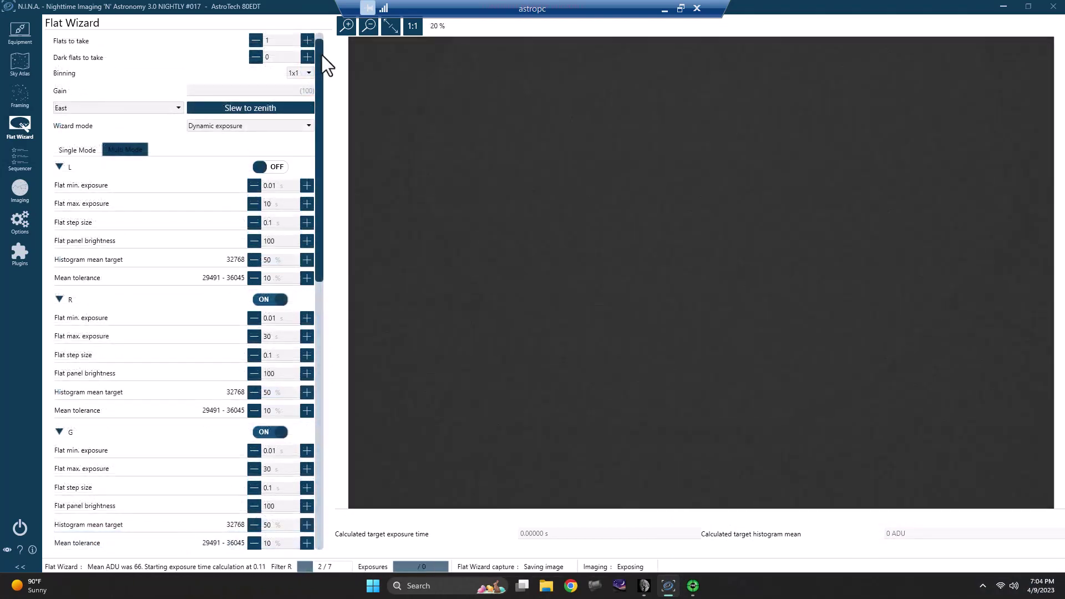
scroll(304, 132, down, 15)
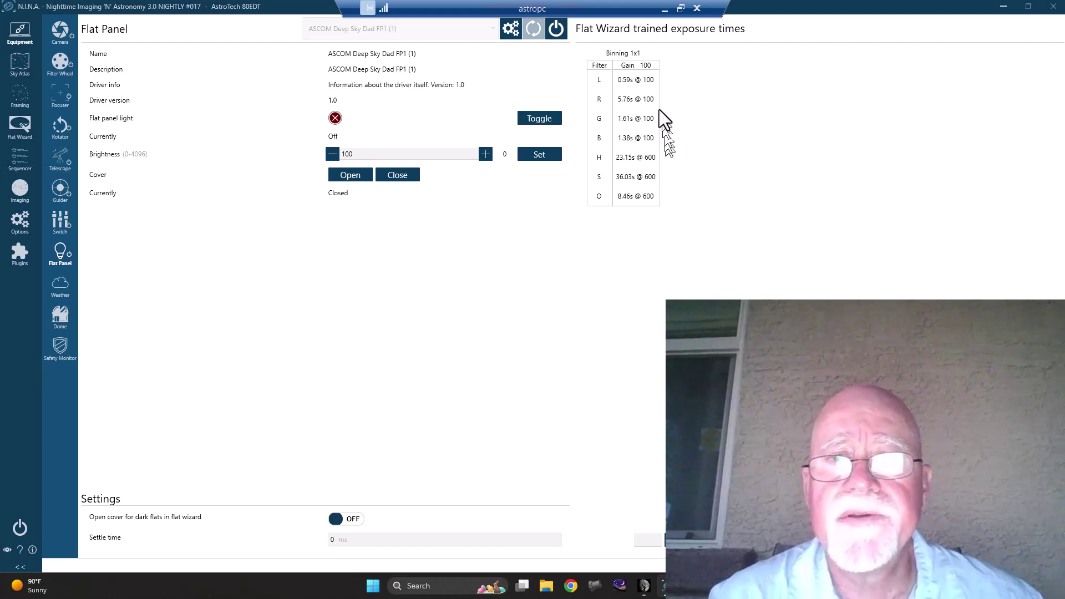
click(652, 81)
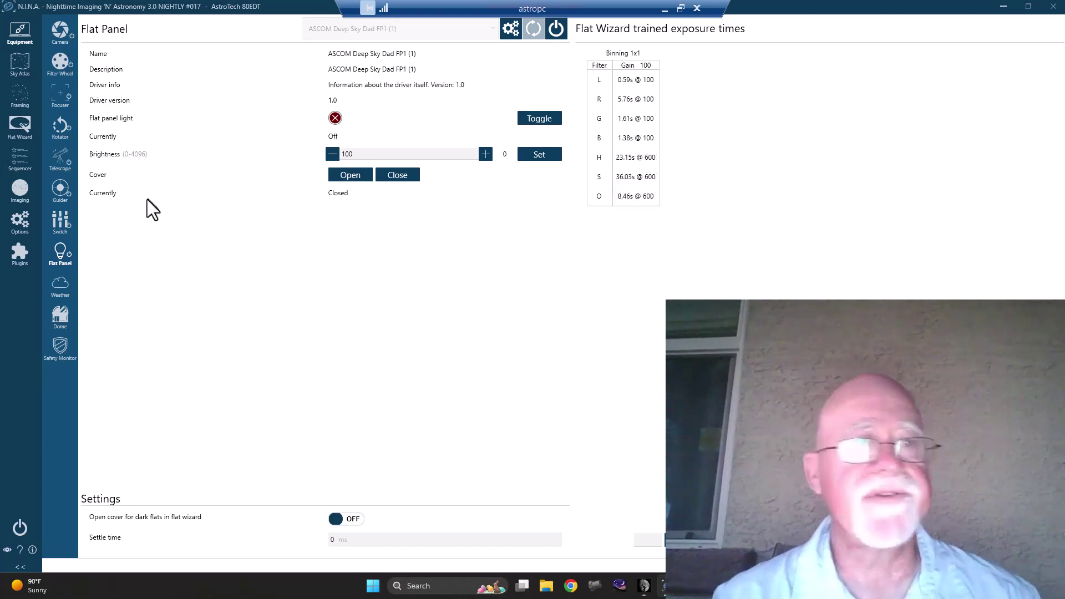
Set the Flat Wizard's panel brightness to 1000 for the S and H filters and 800 for the O filter
click(18, 123)
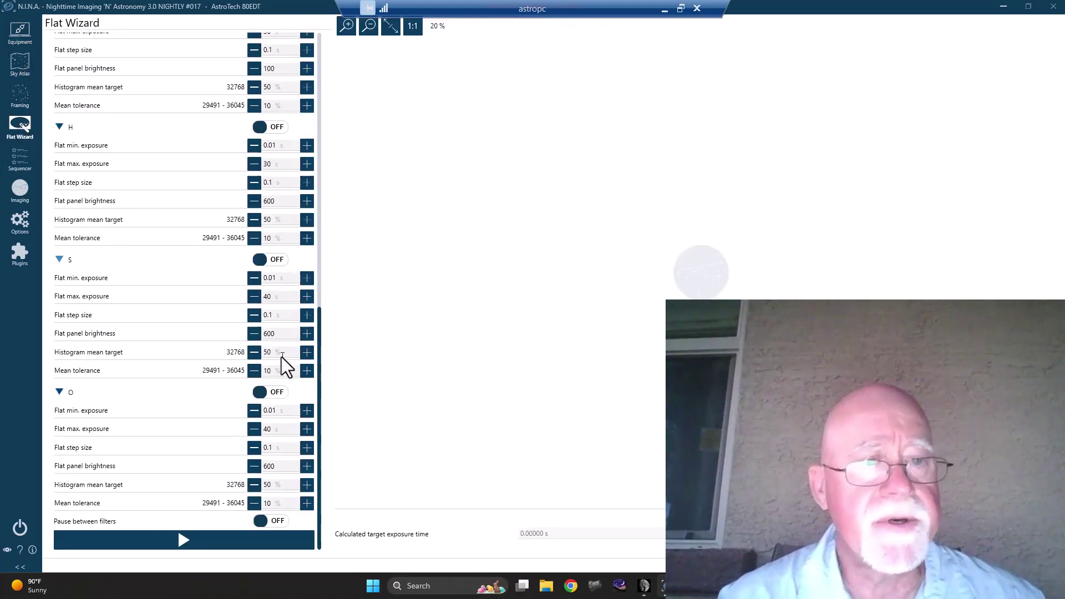
drag(288, 333, 248, 337)
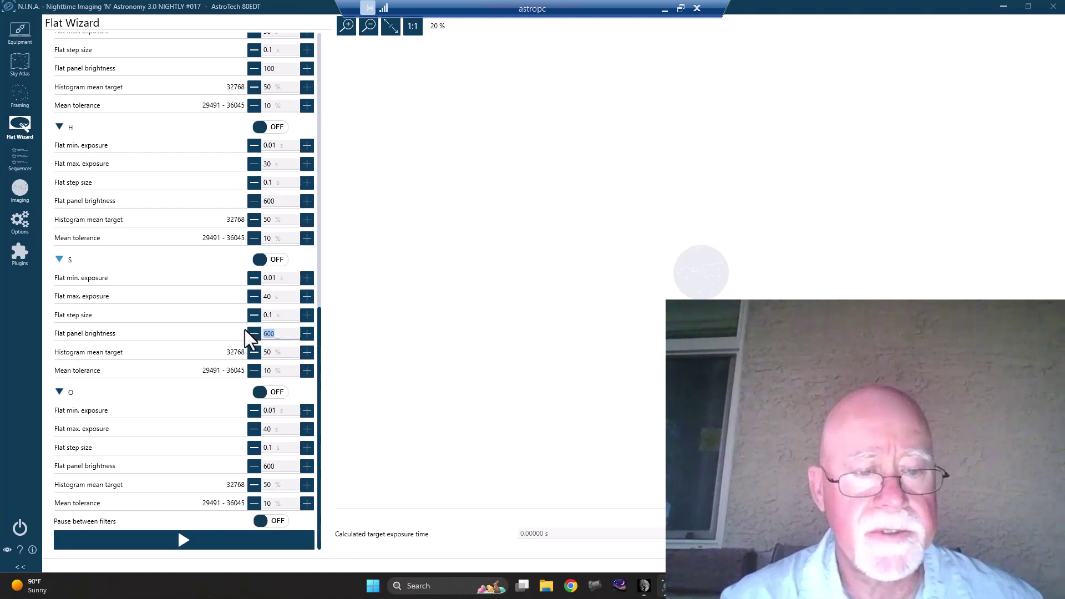
text(1000)
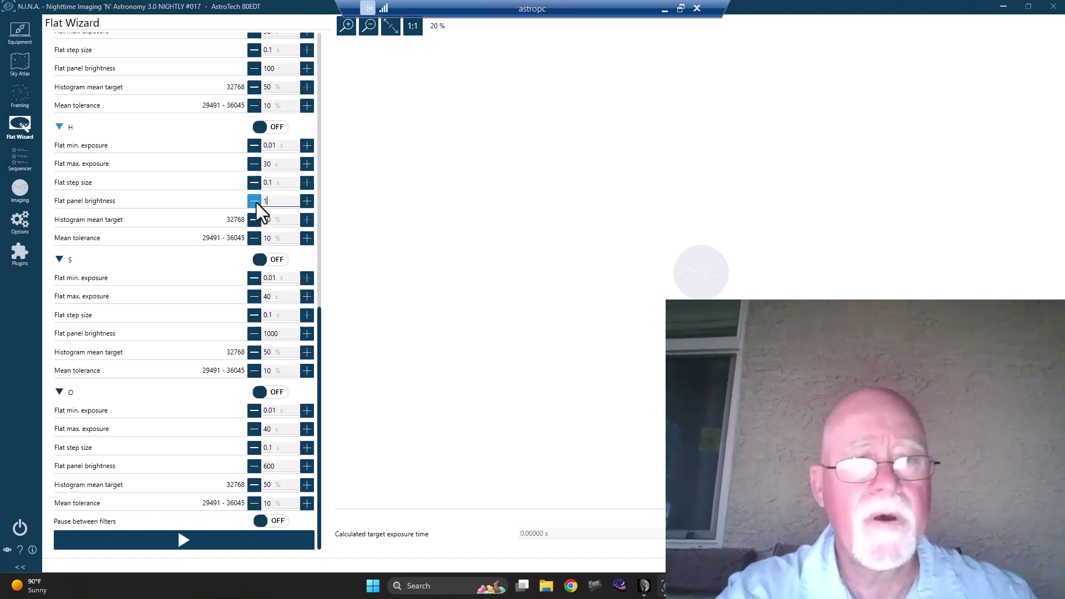
text(1000)
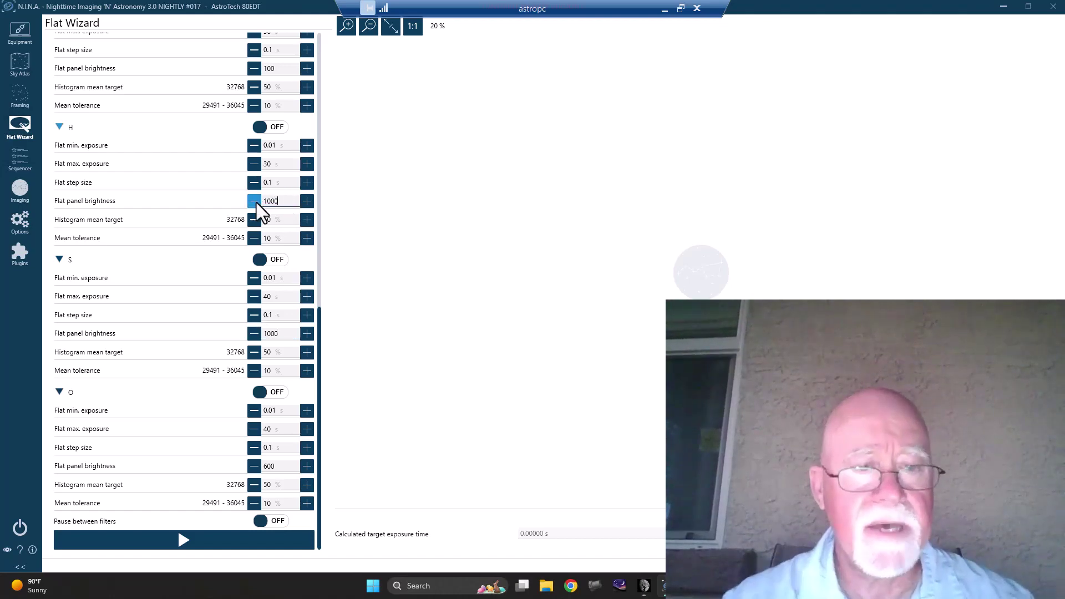
click(283, 467)
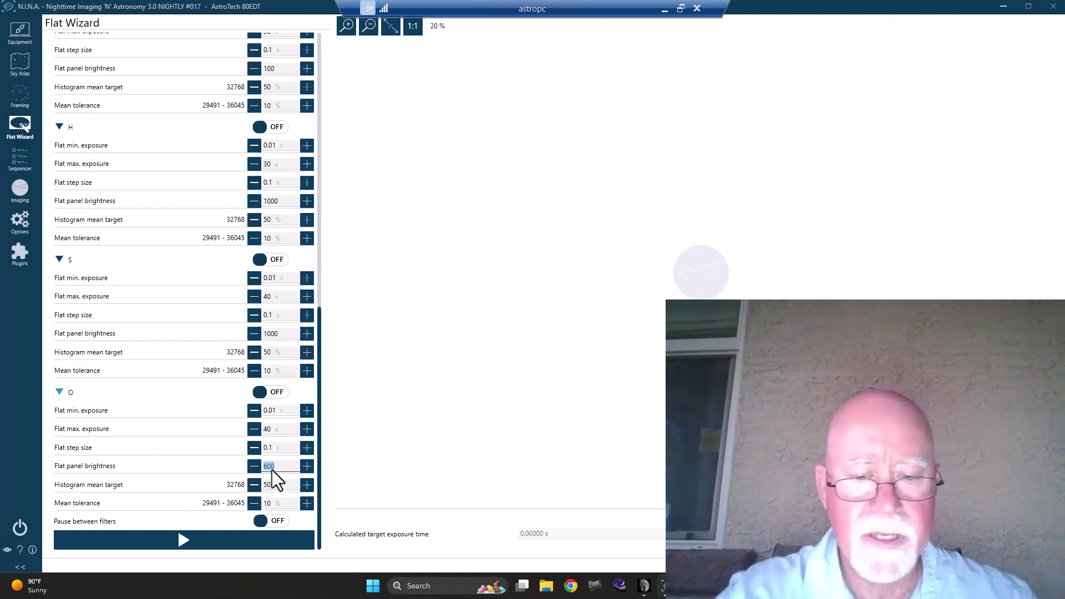
text(800)
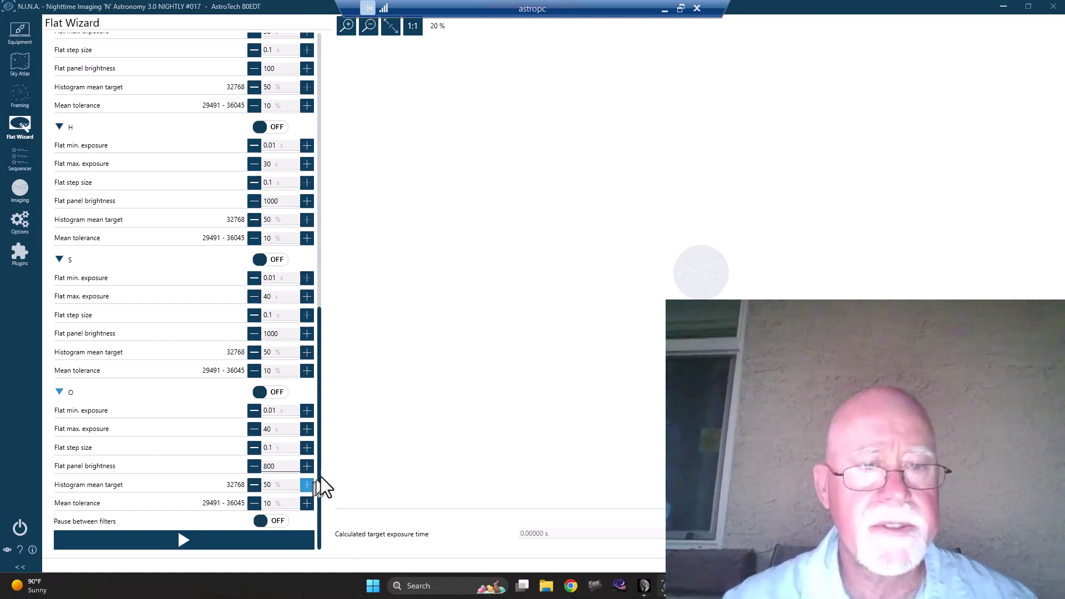
Set the flat panel brightness to 400 for the R filter and 50 for the L filter
drag(318, 468, 332, 235)
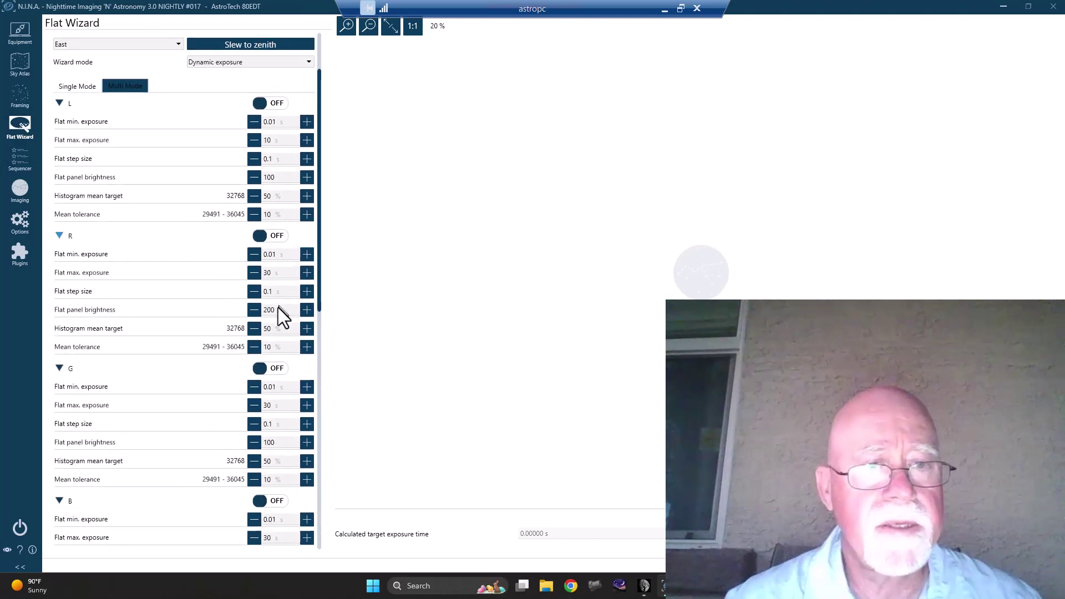
text(400)
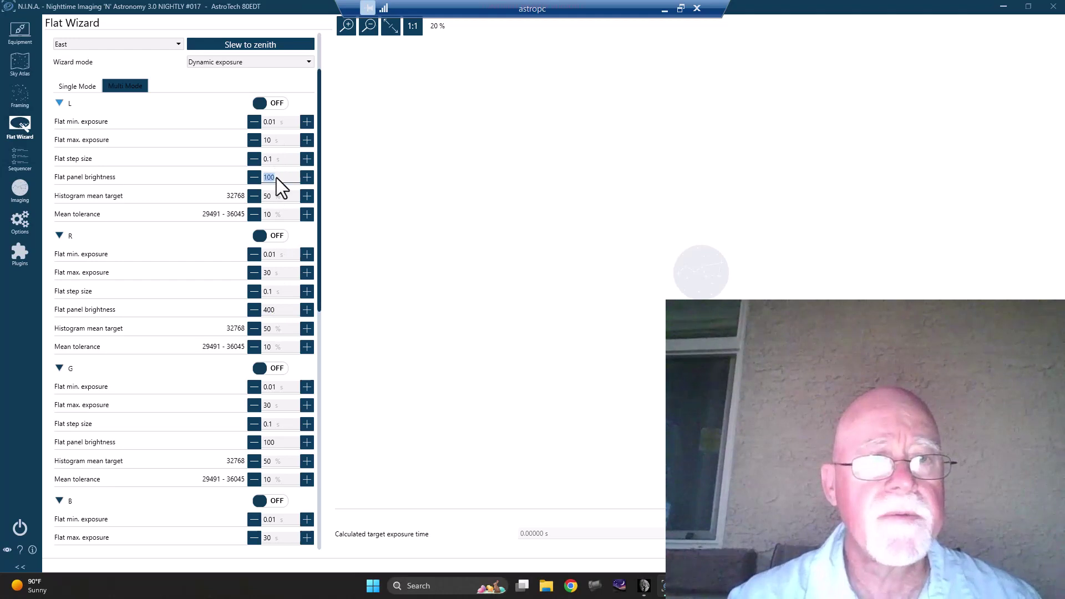
text(50)
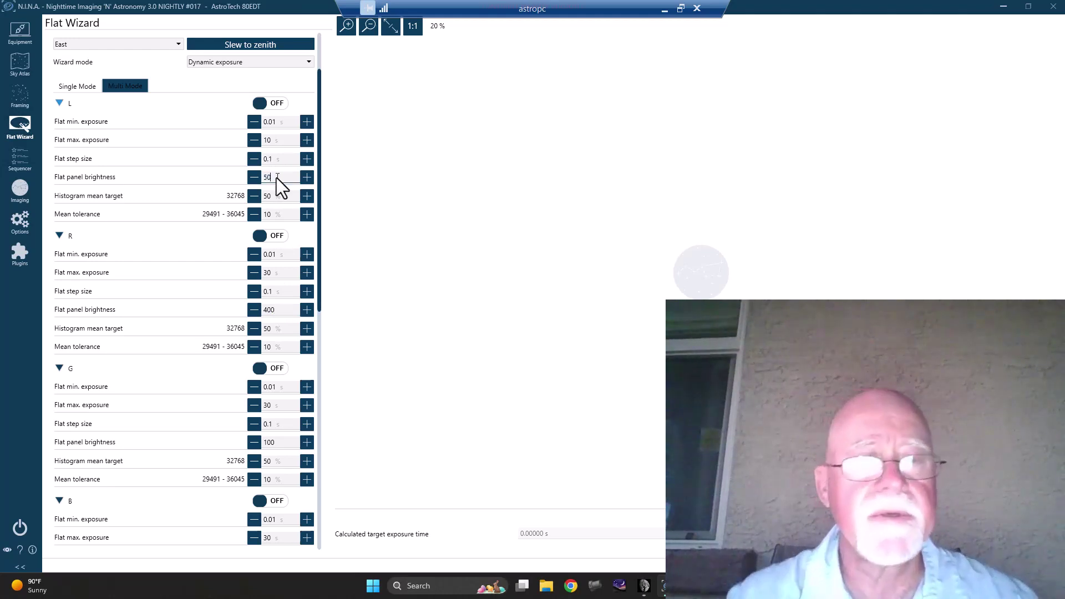
Enable the L, R, G, B, H, S and O filters and start the flat run
click(283, 104)
click(279, 237)
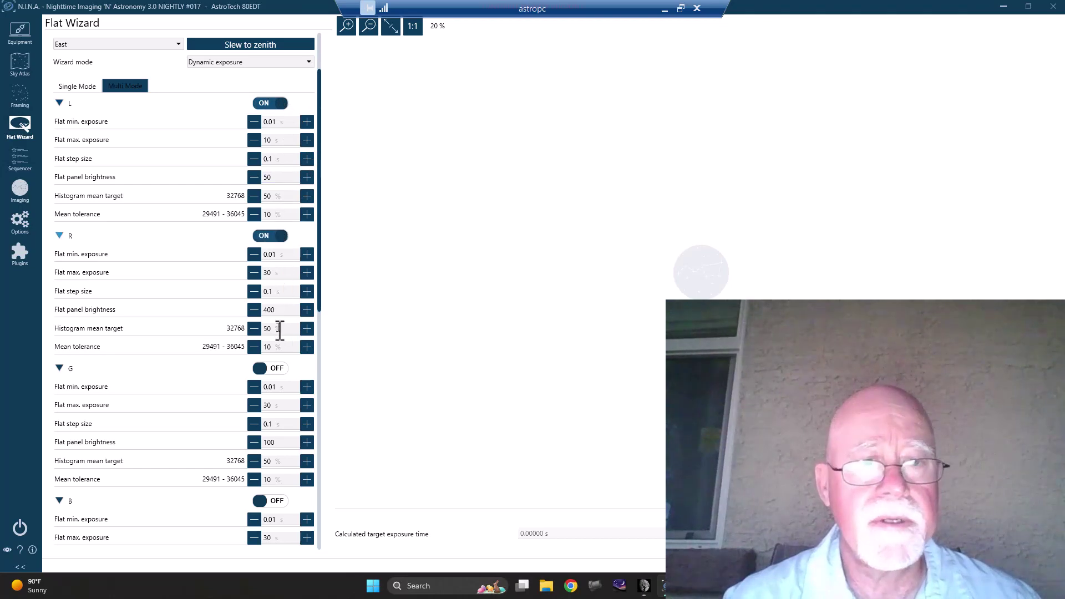
click(278, 371)
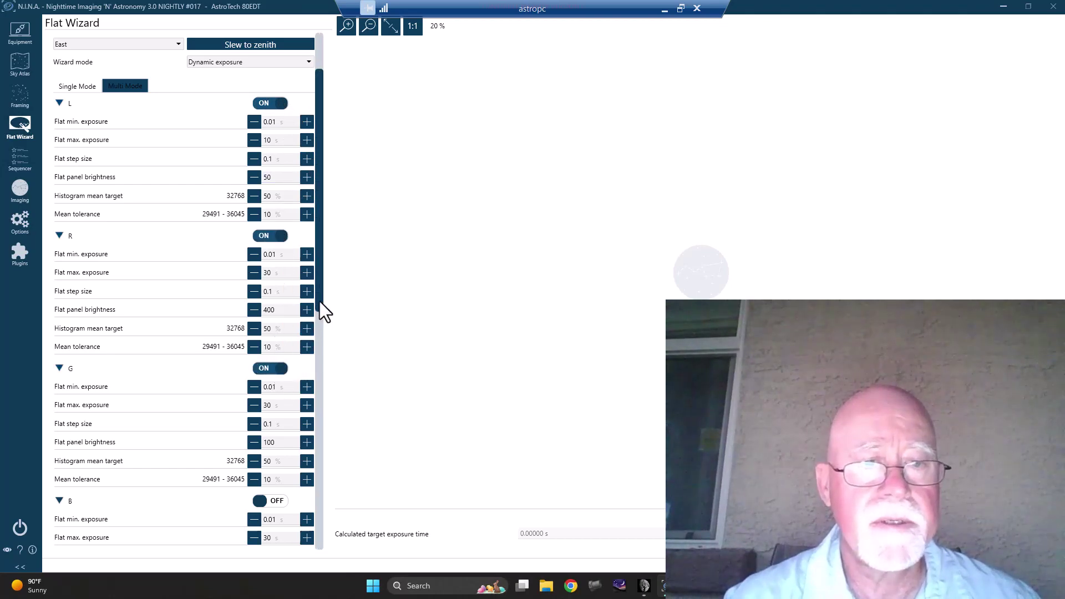
drag(320, 301, 323, 414)
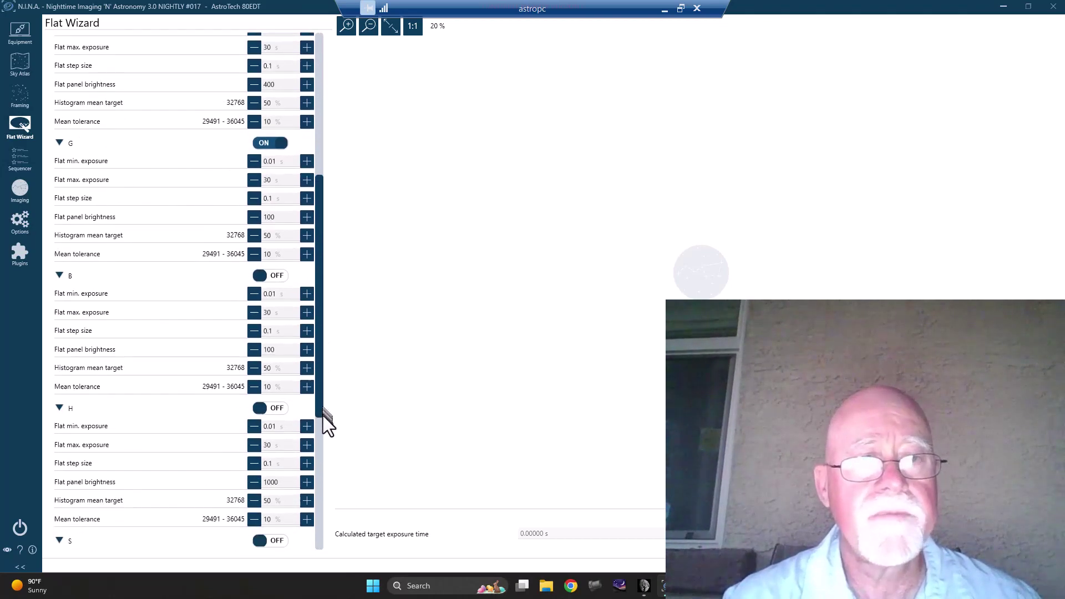
click(278, 271)
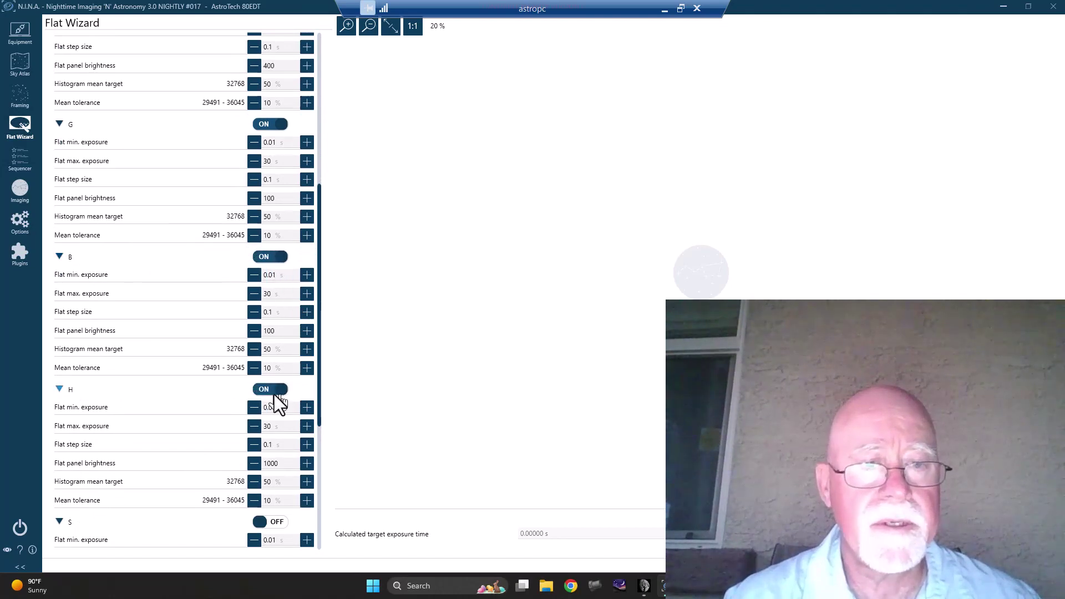
drag(320, 377, 318, 517)
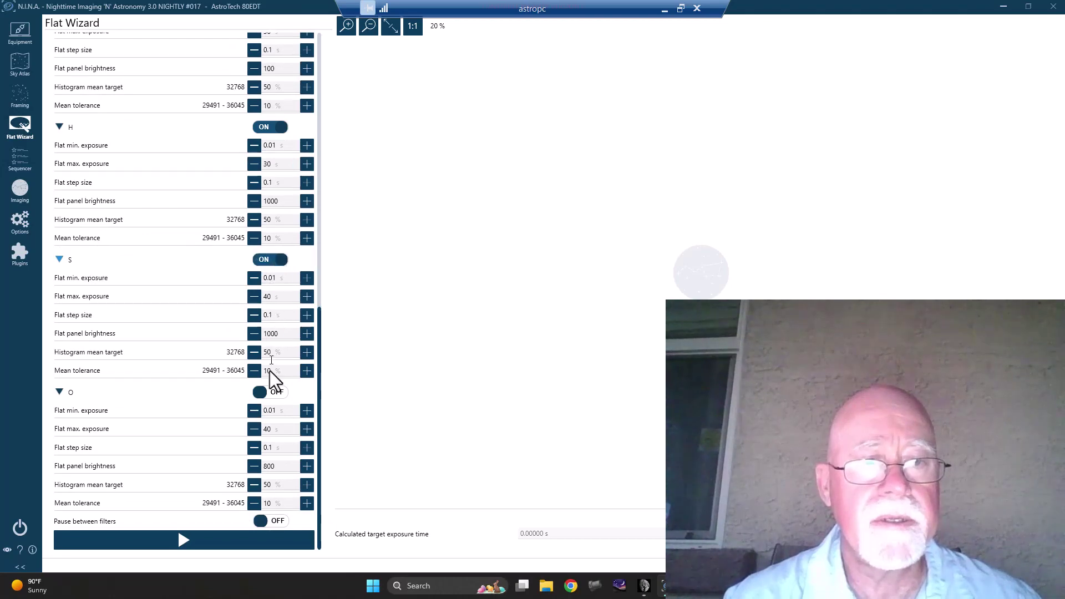
click(270, 393)
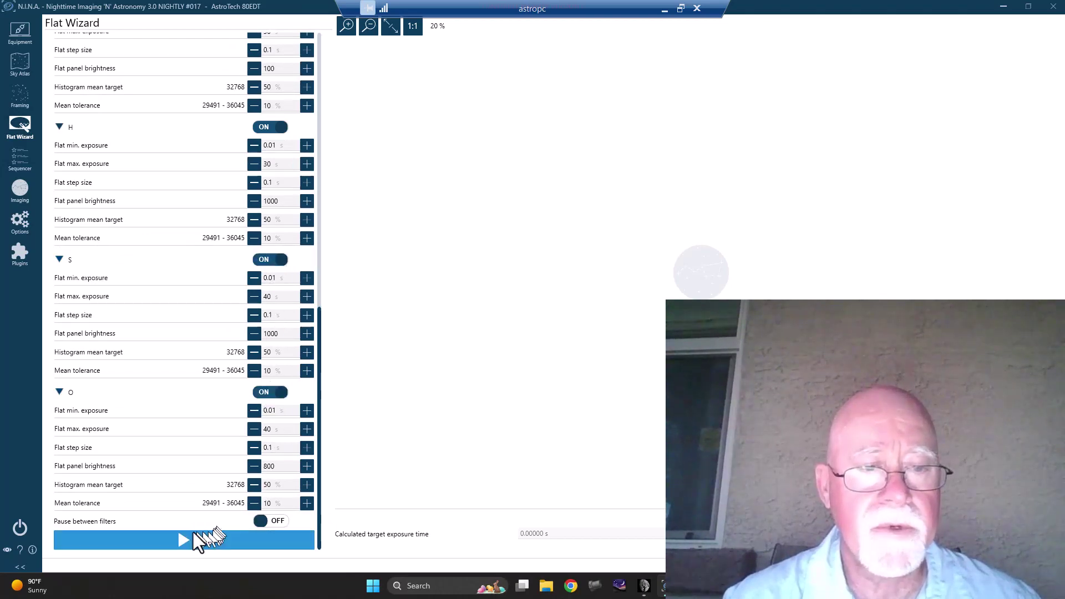
click(183, 540)
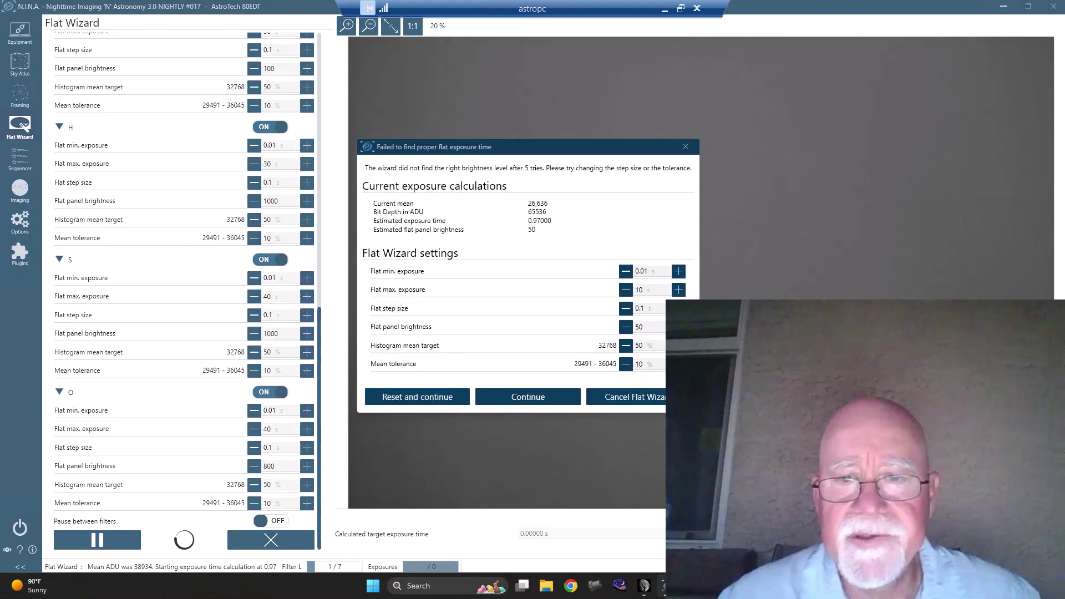
Set the L filter's panel brightness to 25, reset and continue the flat run, and check the trained exposure times
double_click(638, 328)
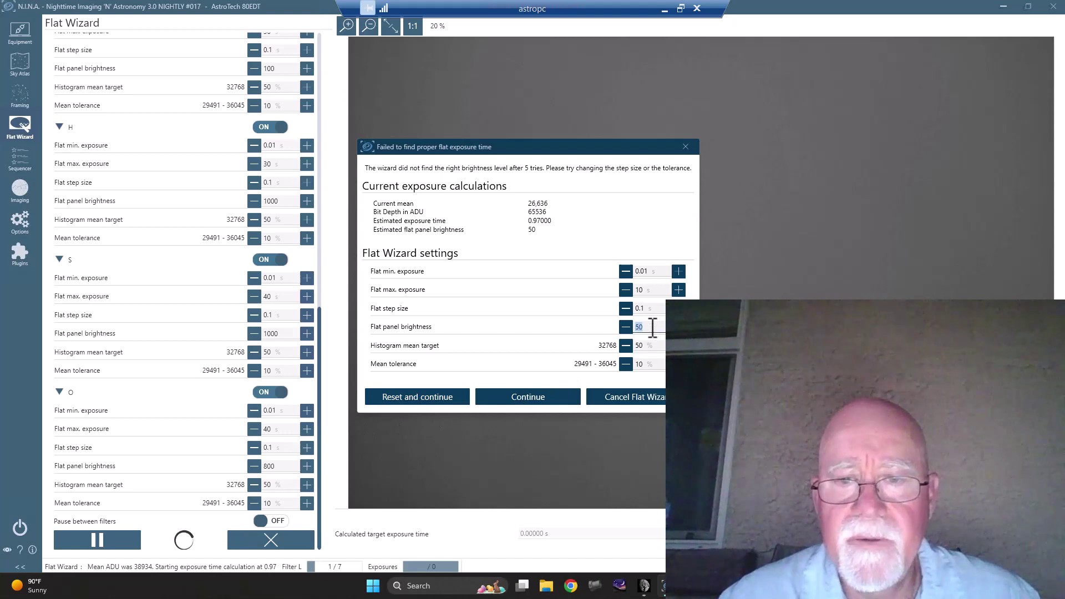
text(25)
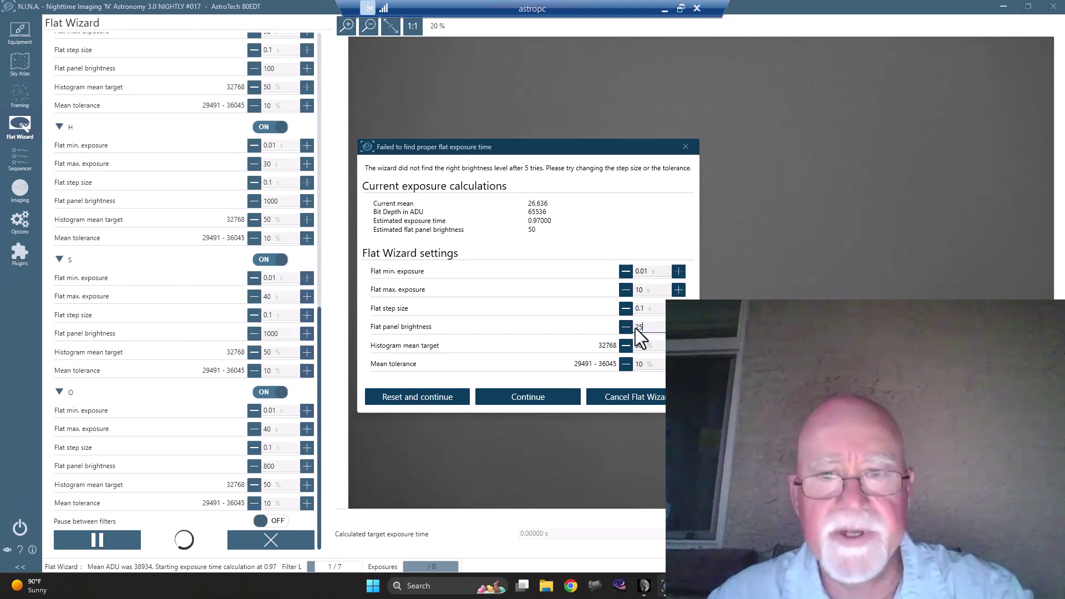
click(438, 398)
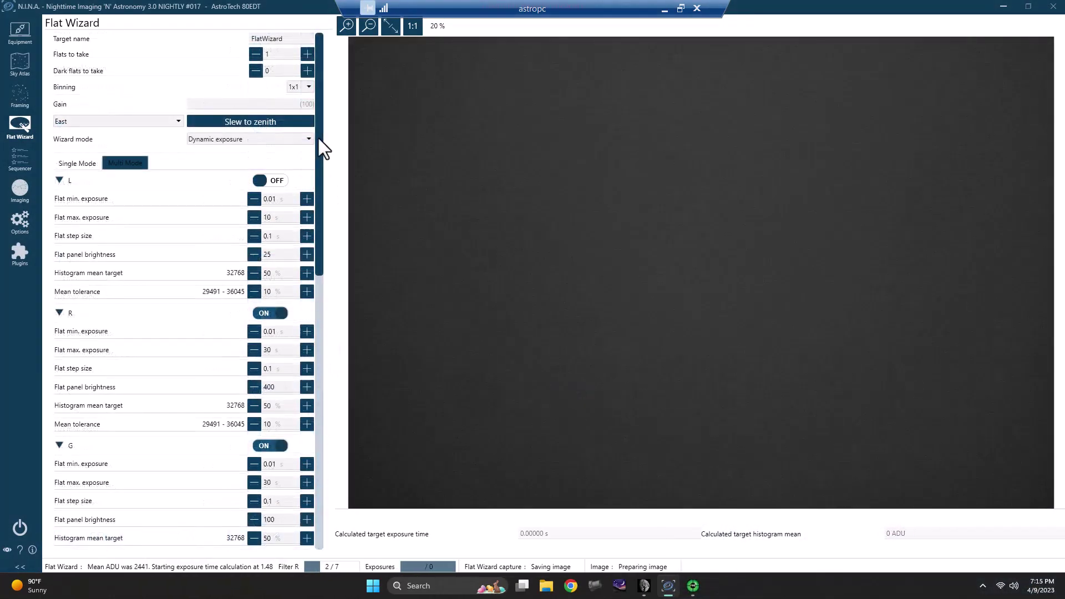
drag(319, 138, 322, 248)
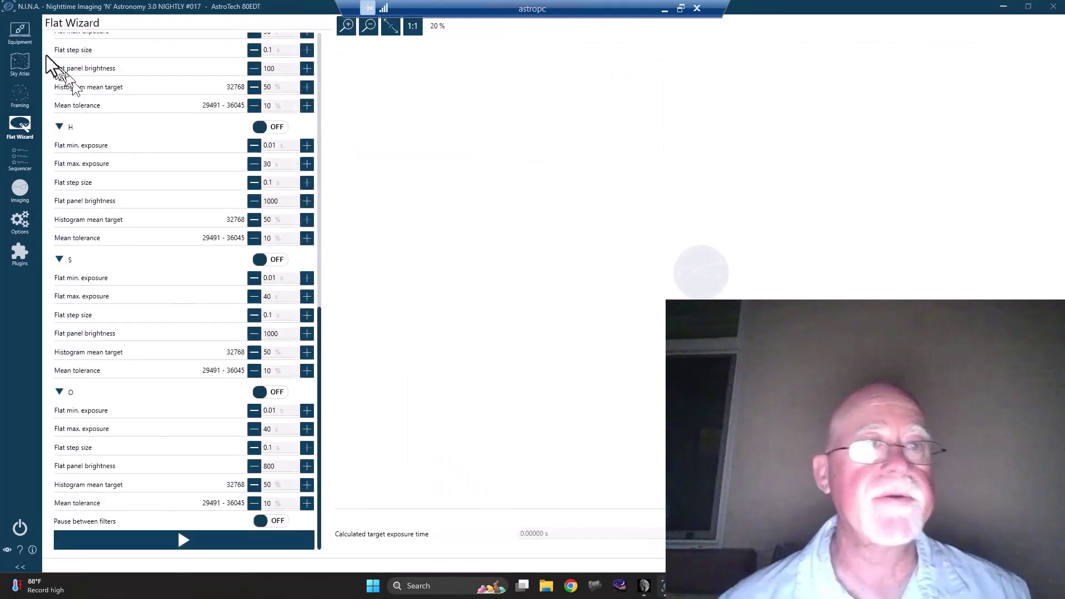
click(24, 31)
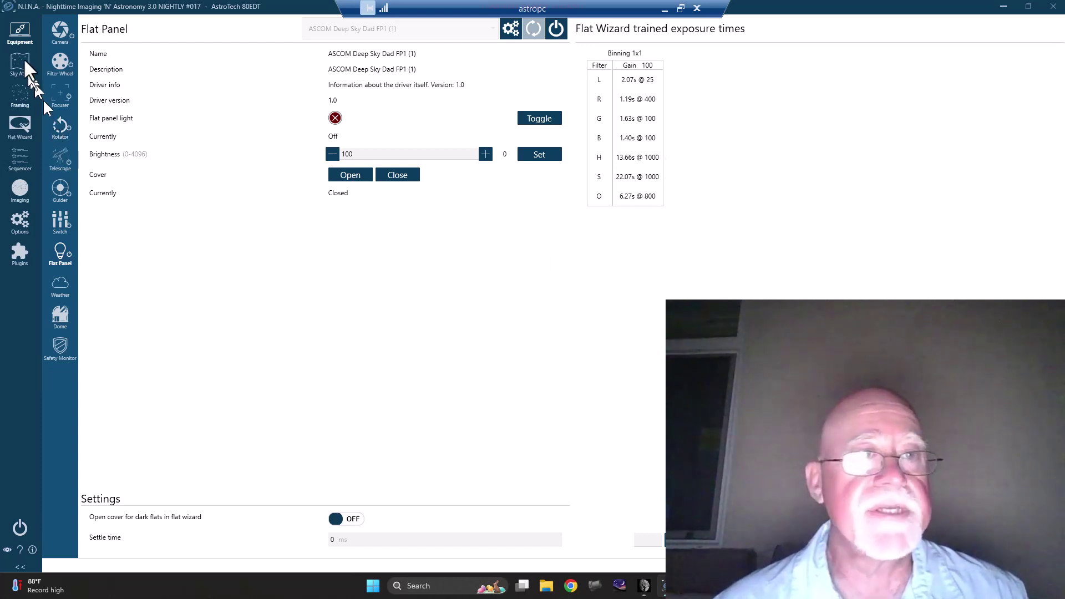
Set the Flat Wizard's panel brightness to 2000 for the H filter, 1000 for O and 3000 for S
click(17, 121)
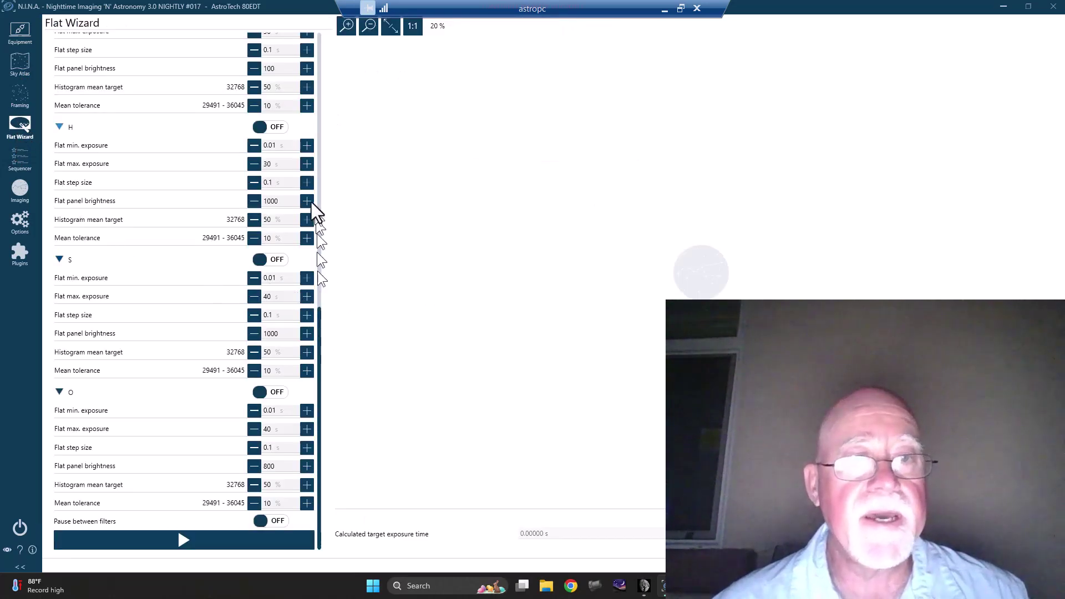
double_click(278, 204)
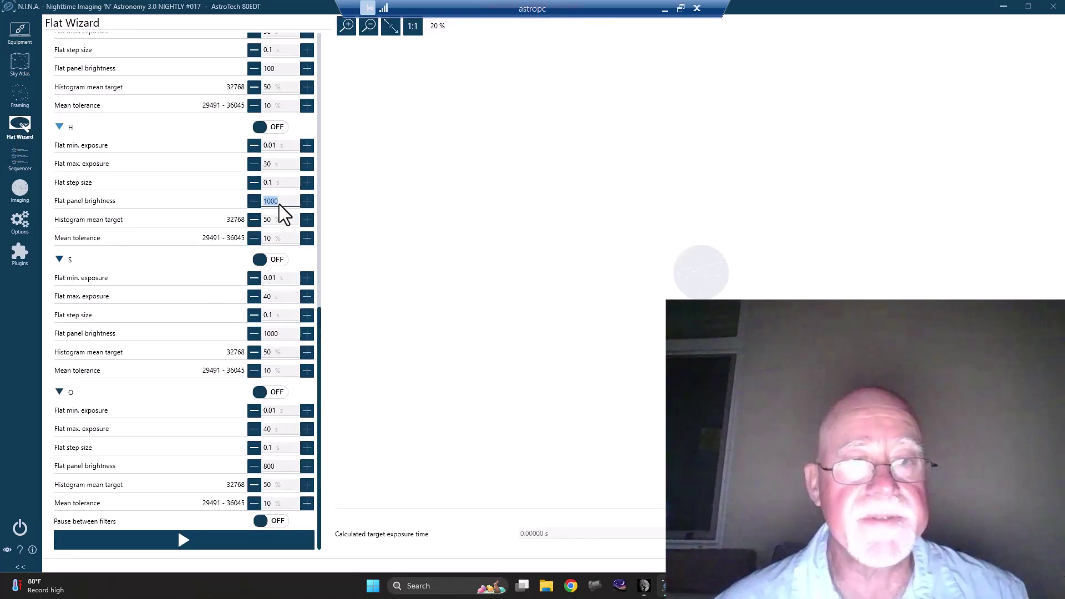
text(20)
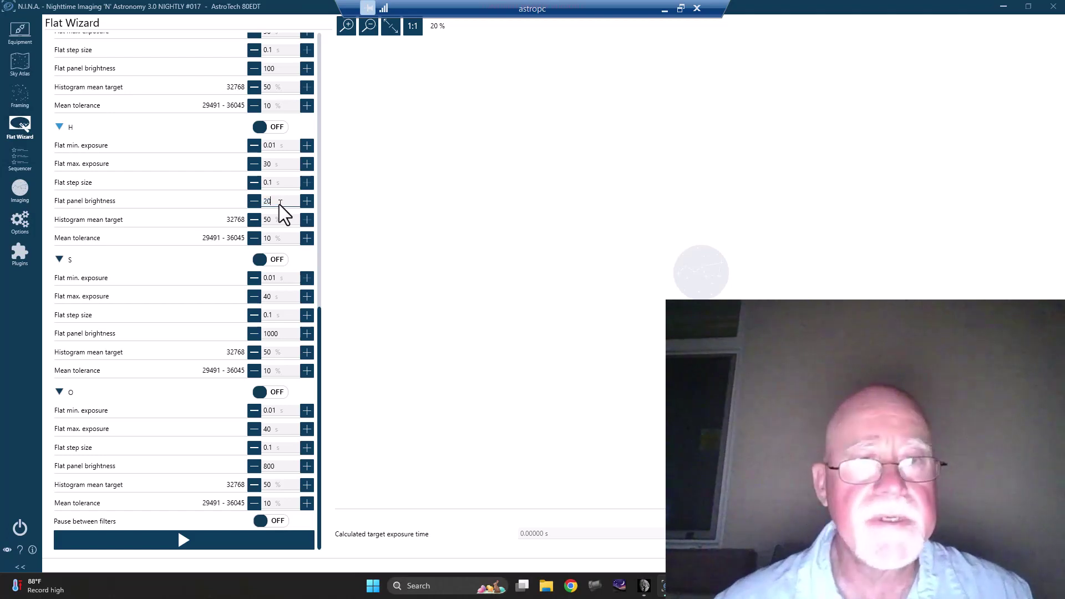
text(00)
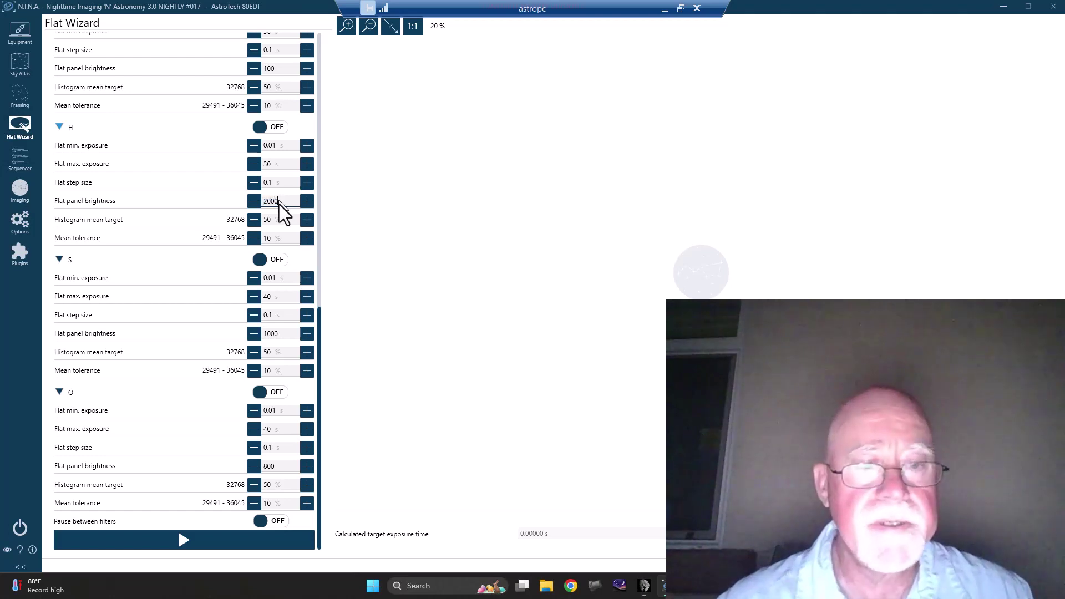
double_click(280, 470)
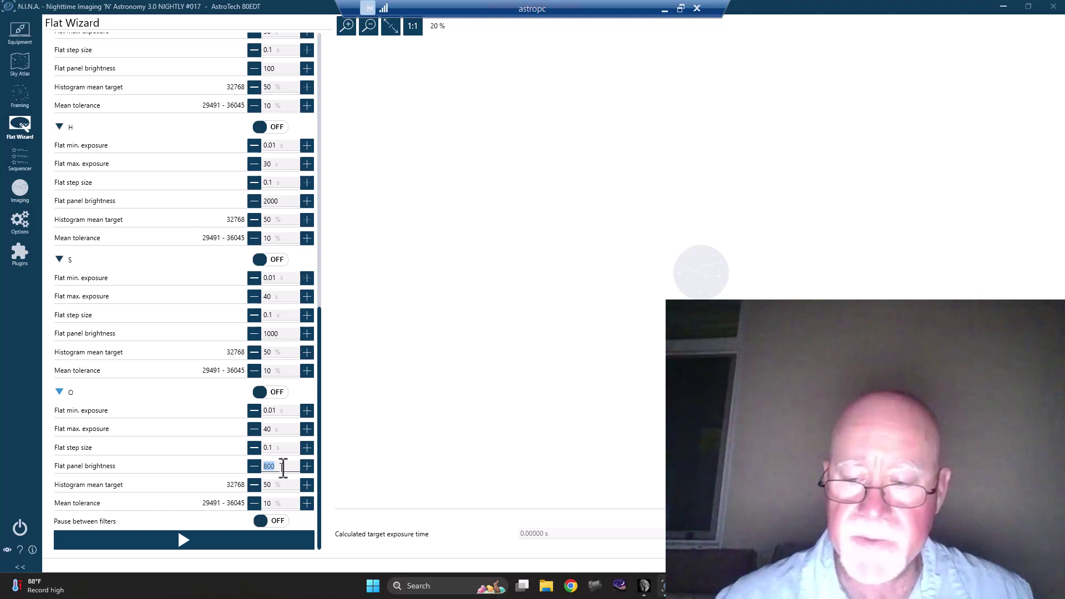
text(1000)
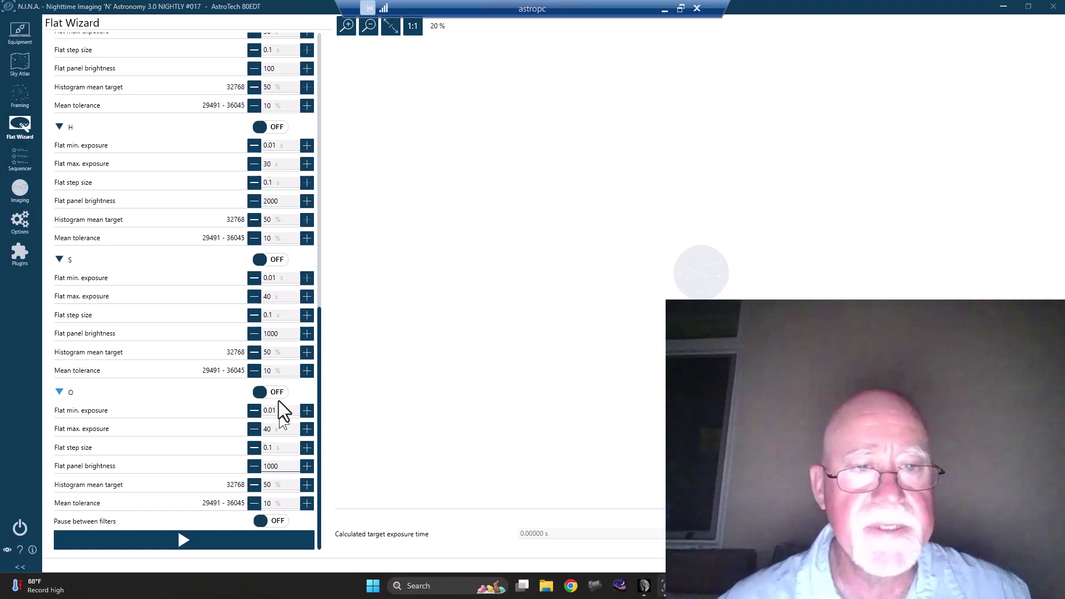
double_click(278, 335)
text(3)
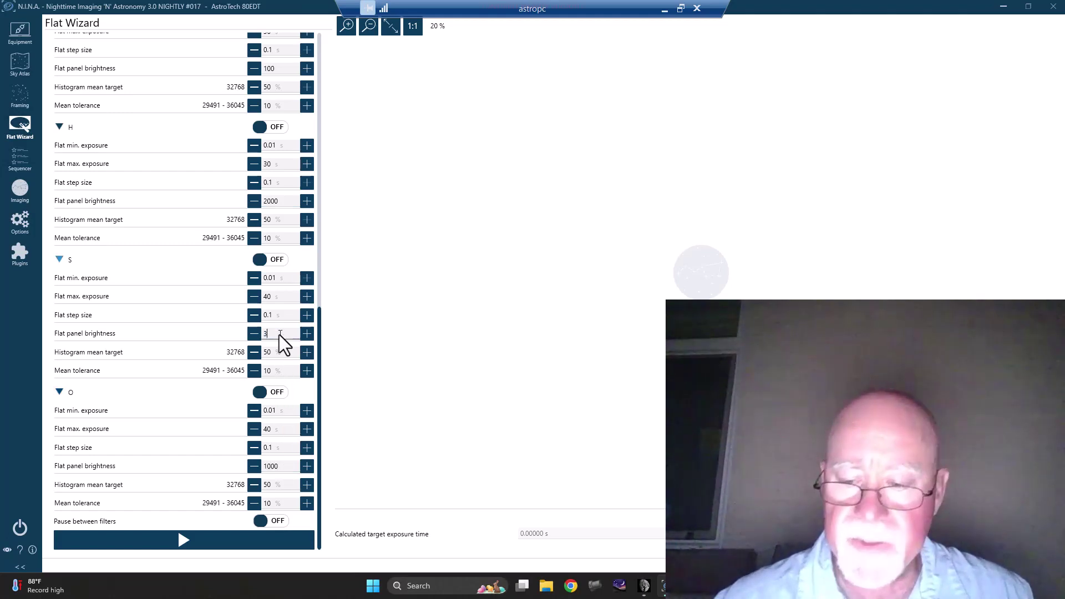
text(000)
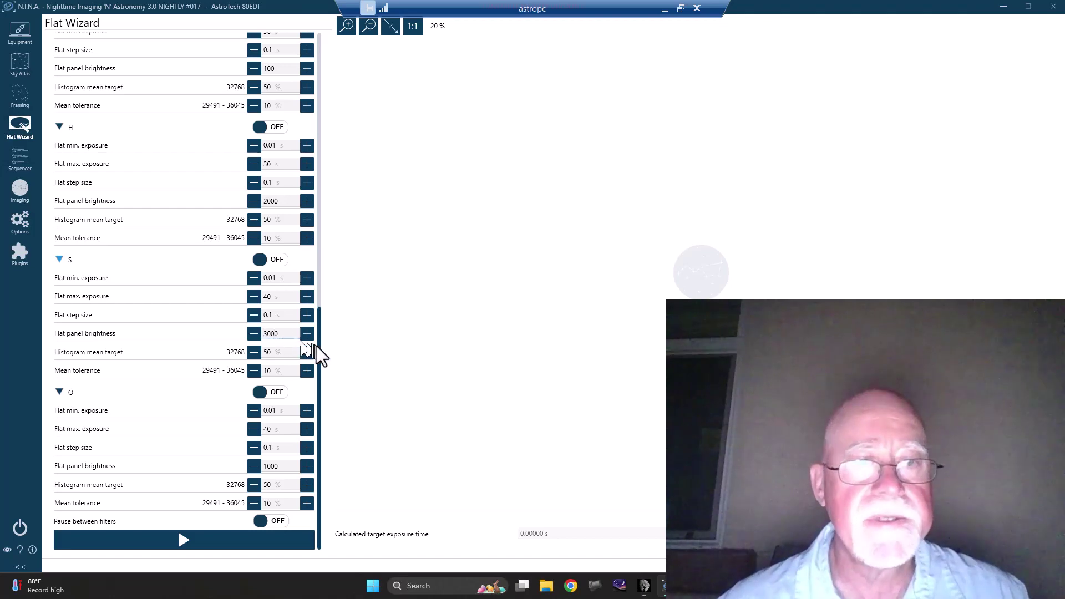
Run the Flat Wizard on only the H, S and O filters and check their trained exposure times
drag(319, 341, 332, 33)
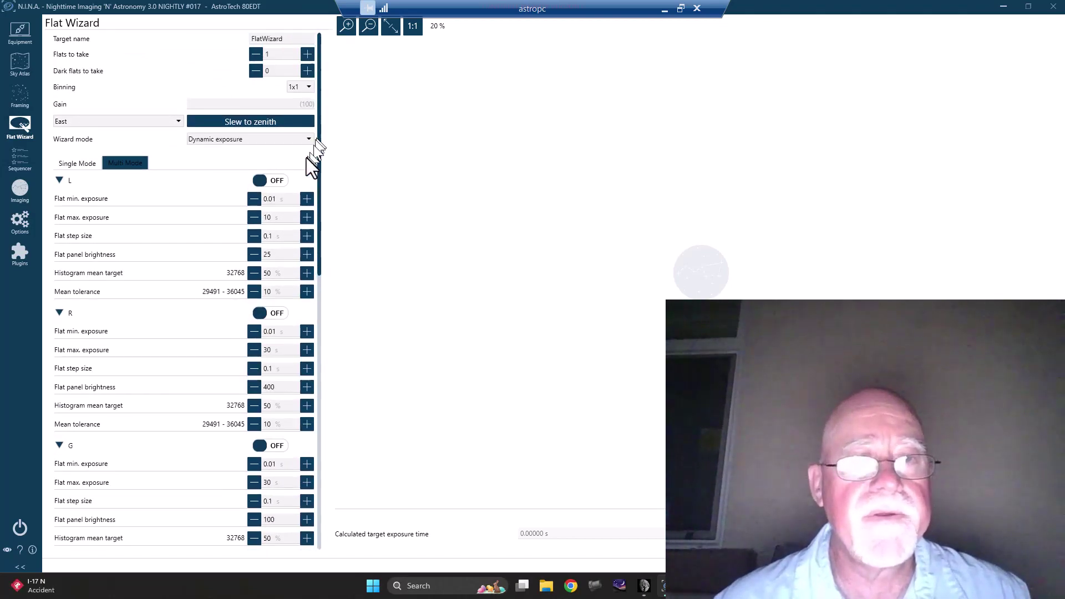
drag(318, 171, 323, 405)
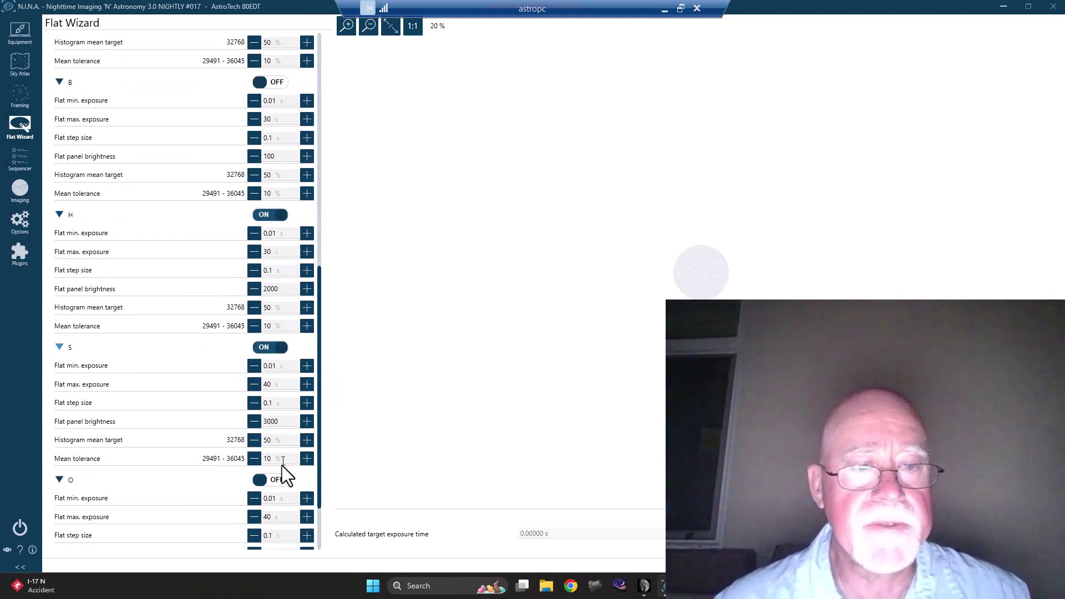
drag(318, 448, 319, 530)
click(265, 539)
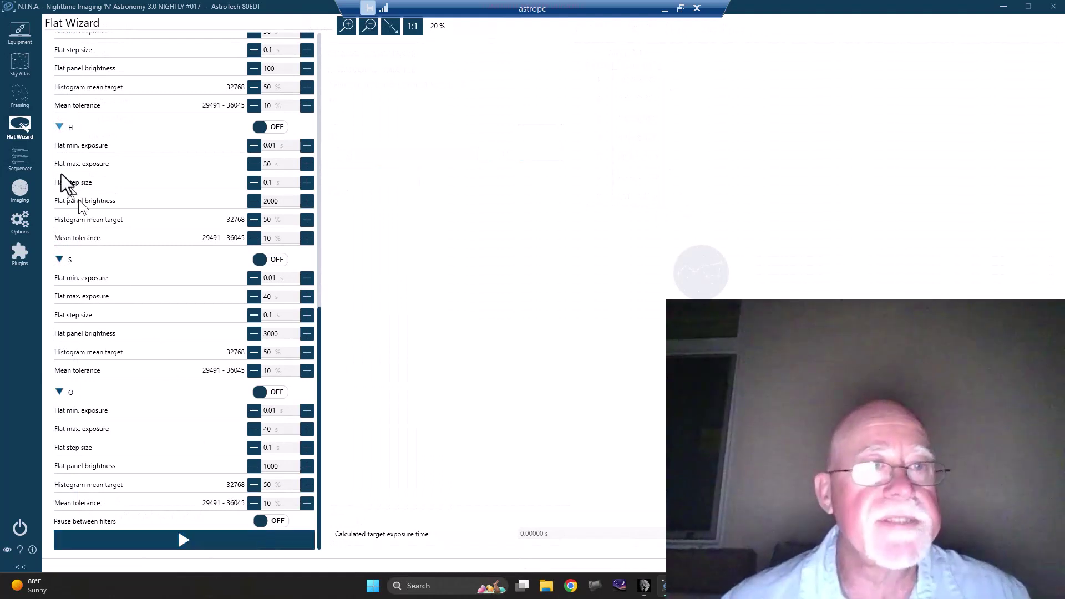
click(19, 27)
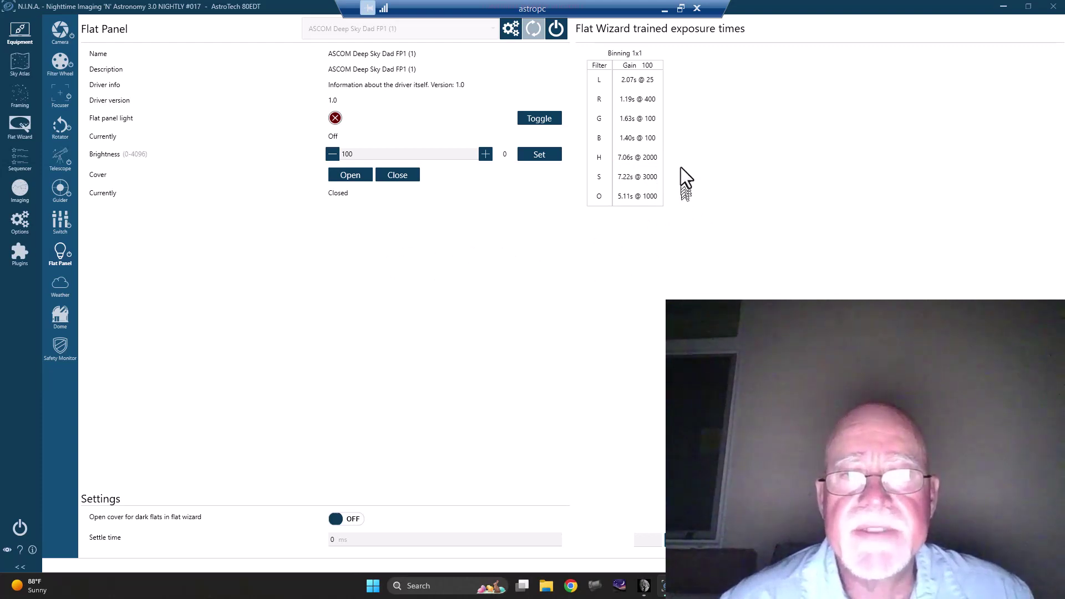
Set the Flat Wizard's panel brightness to 3000 for the H filter, 3500 for S and 2000 for O
click(16, 125)
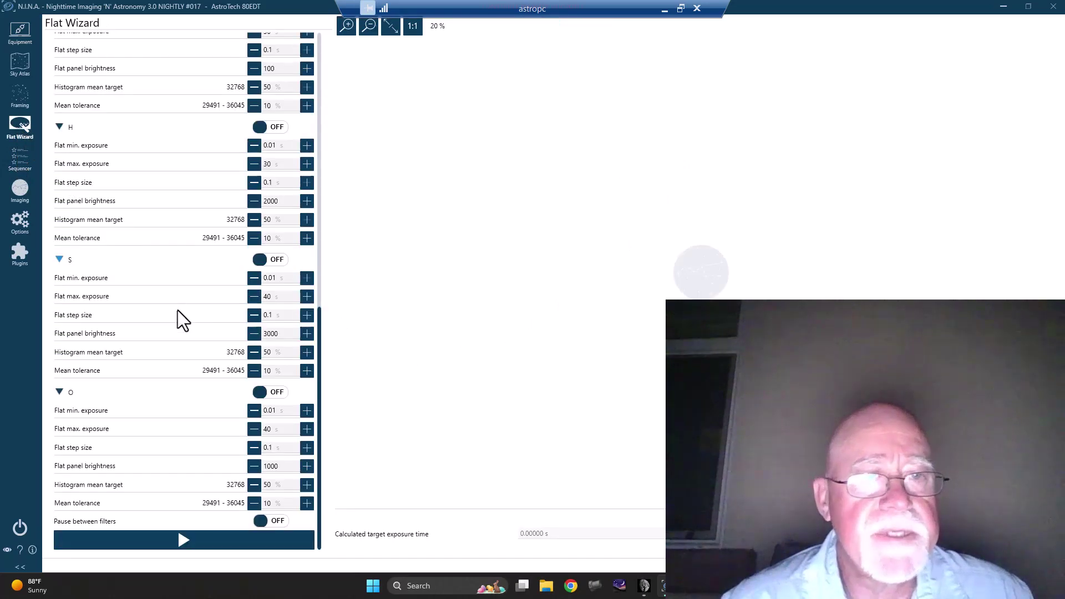
click(270, 202)
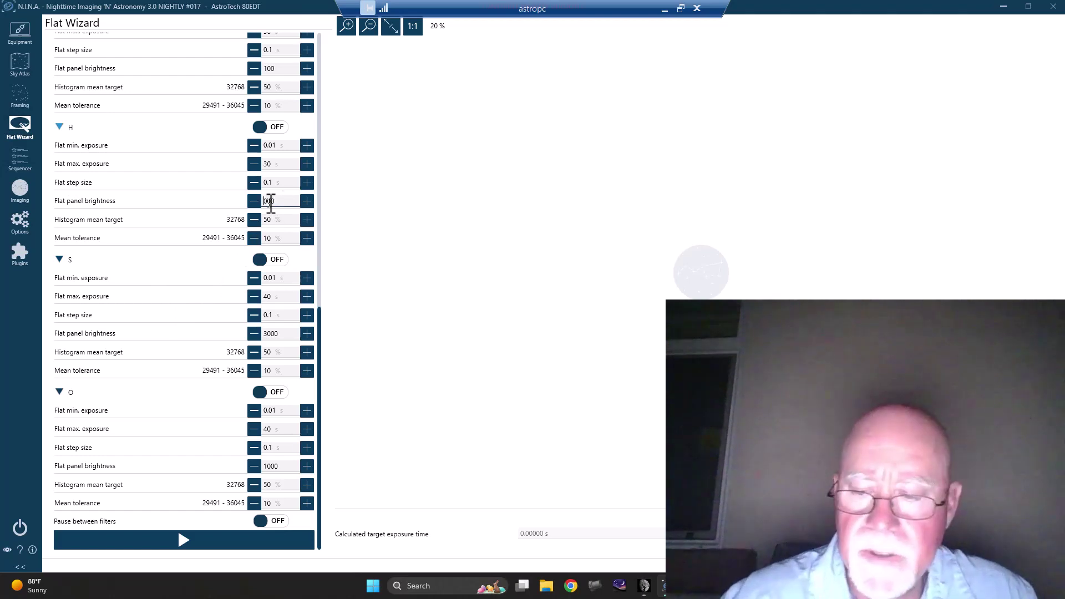
key(BackSpace)
text(3)
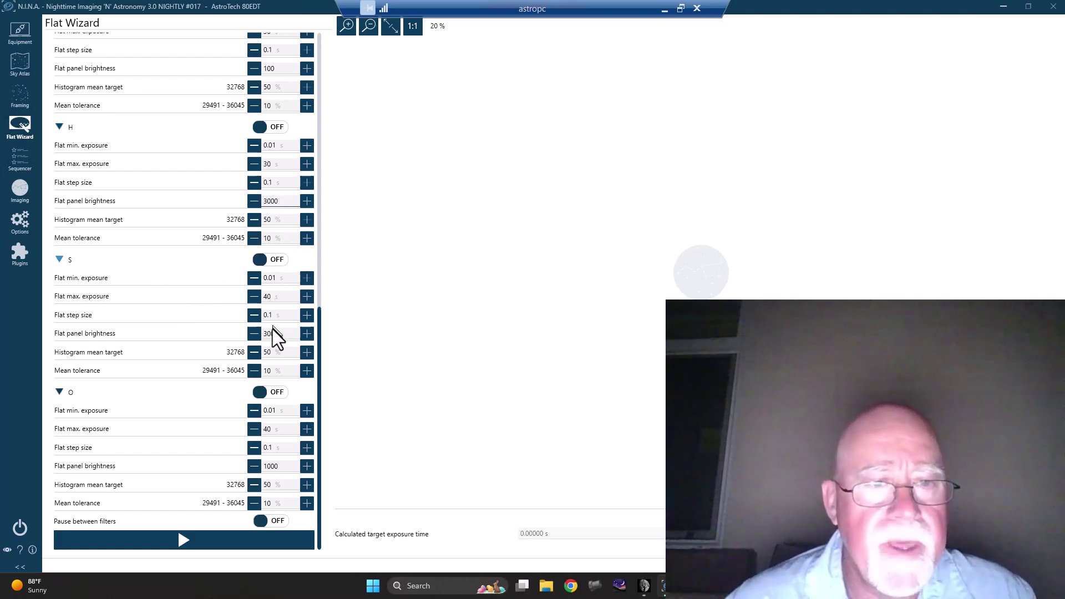
click(273, 333)
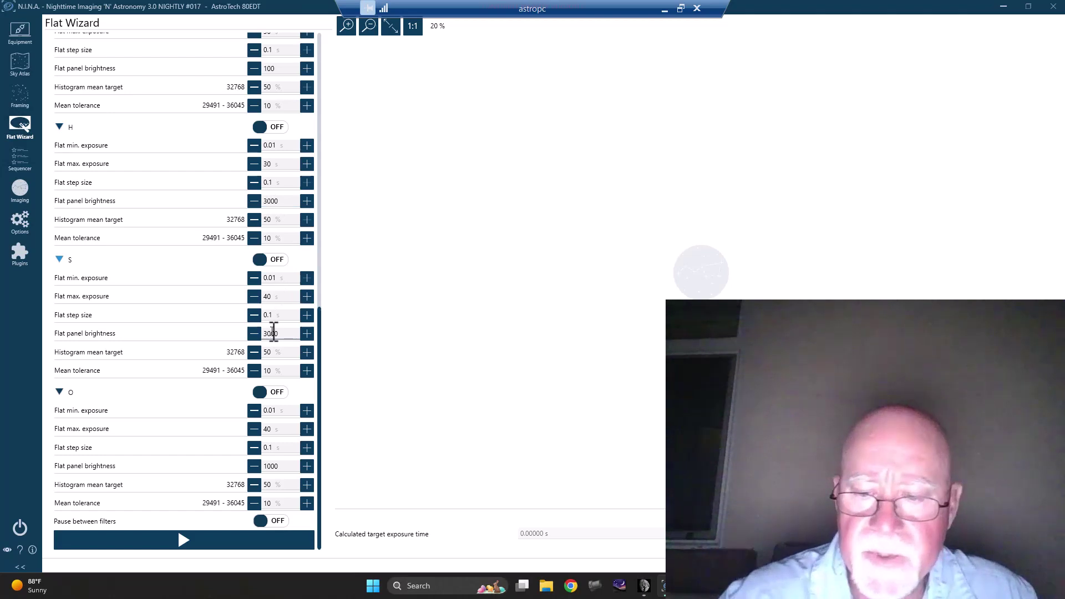
text(5)
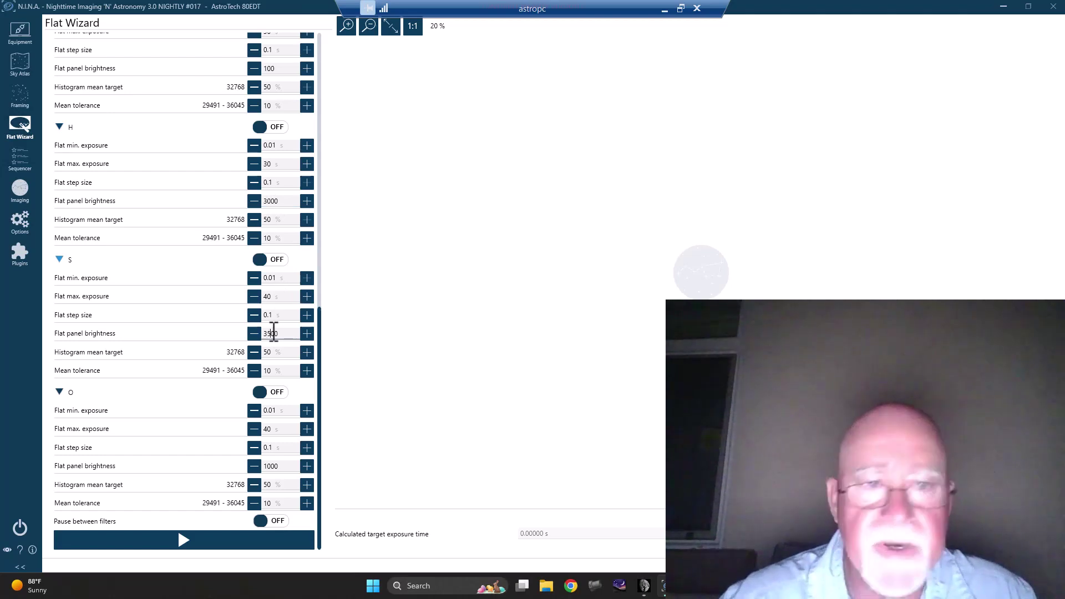
double_click(269, 468)
click(269, 467)
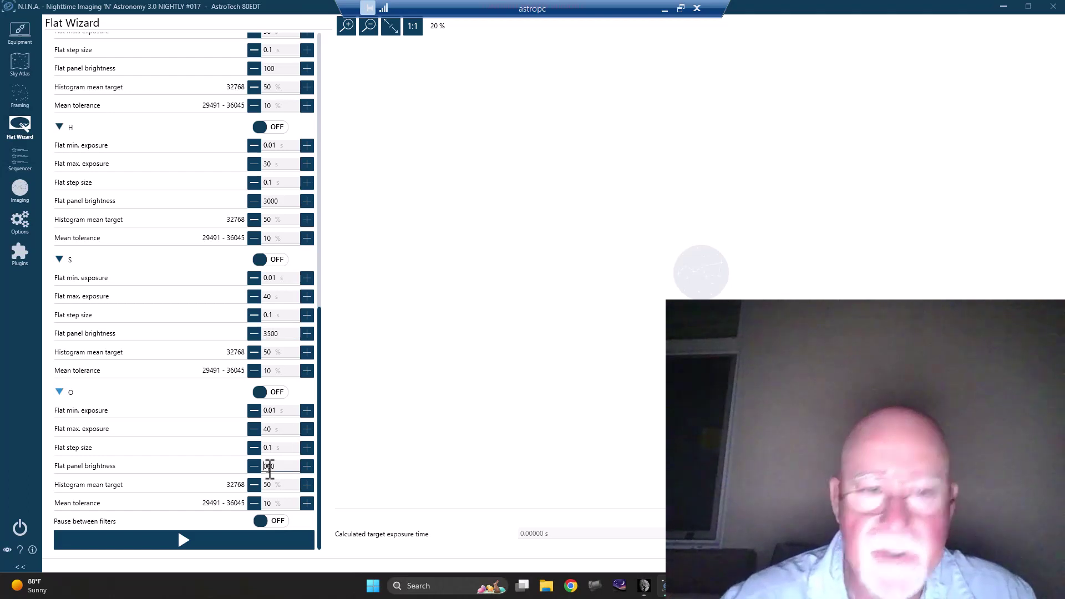
text(2000)
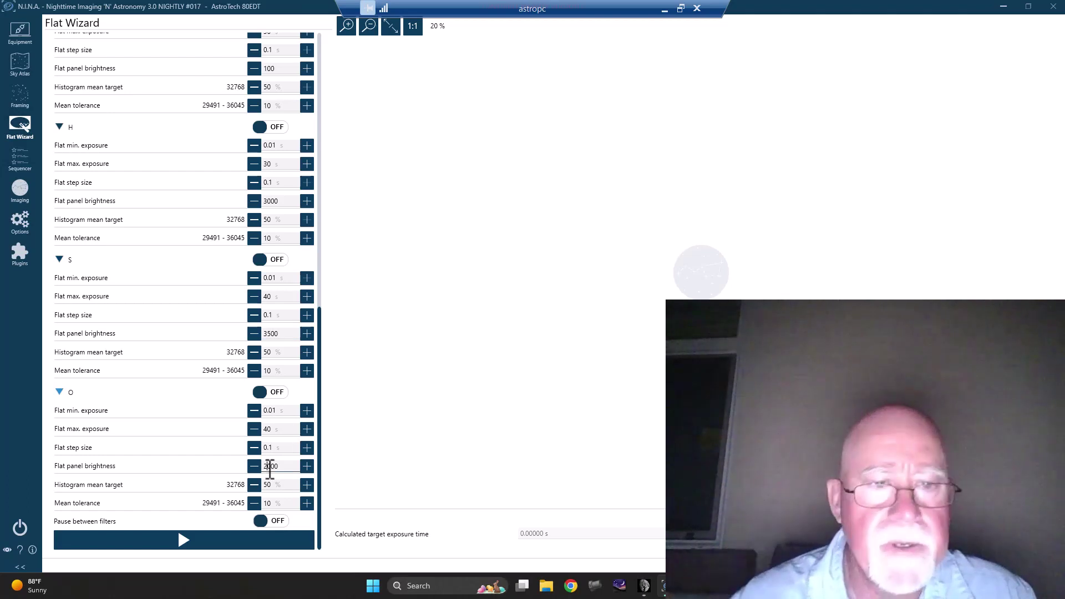
Retrain the H, S and O flats at the new brightness levels and check the trained exposure times
click(277, 126)
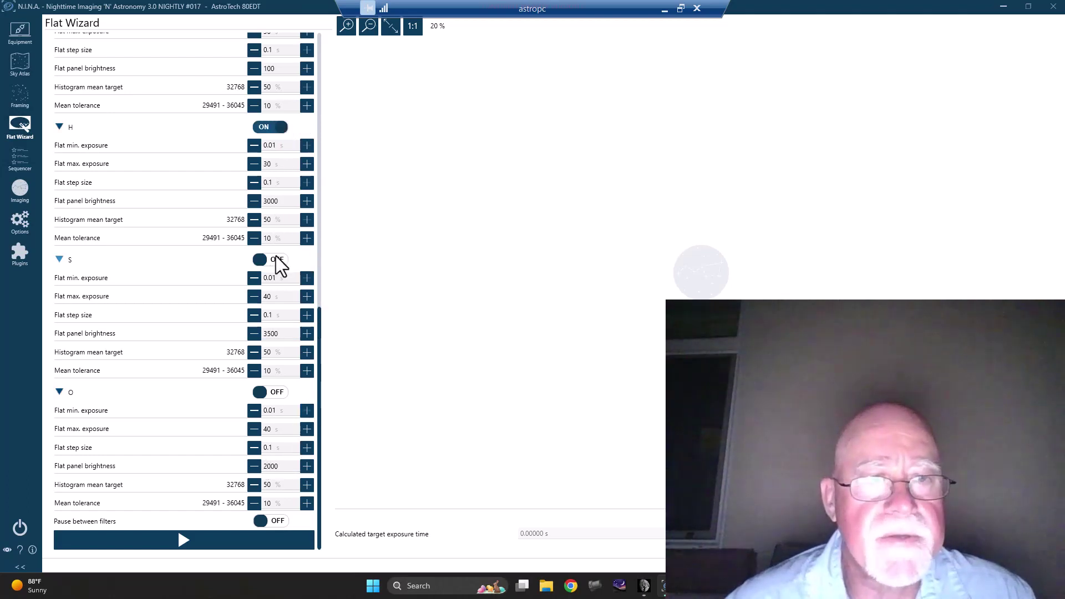
click(276, 258)
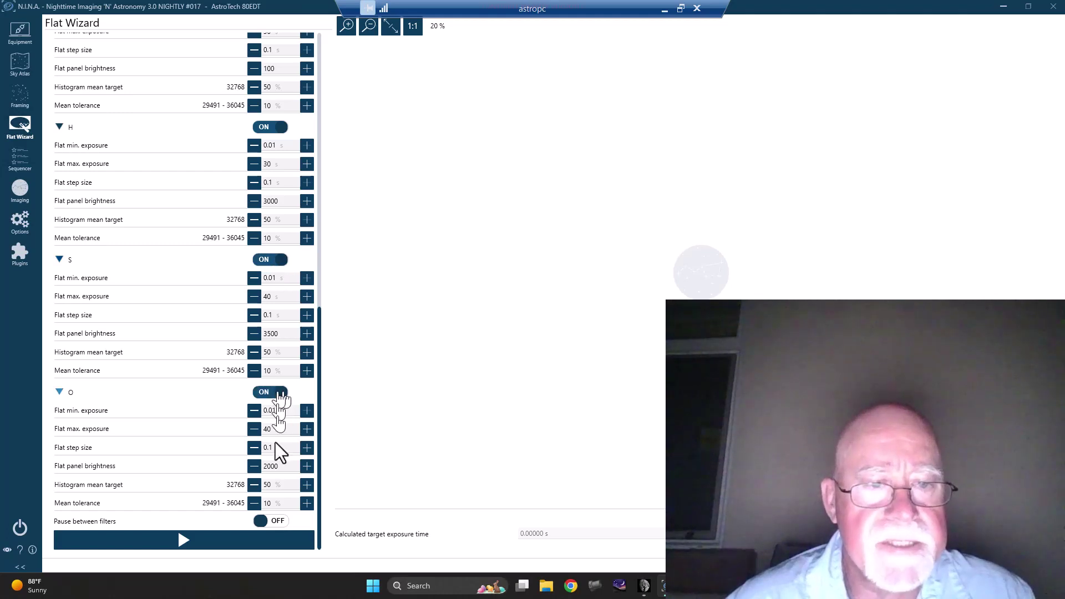
click(247, 537)
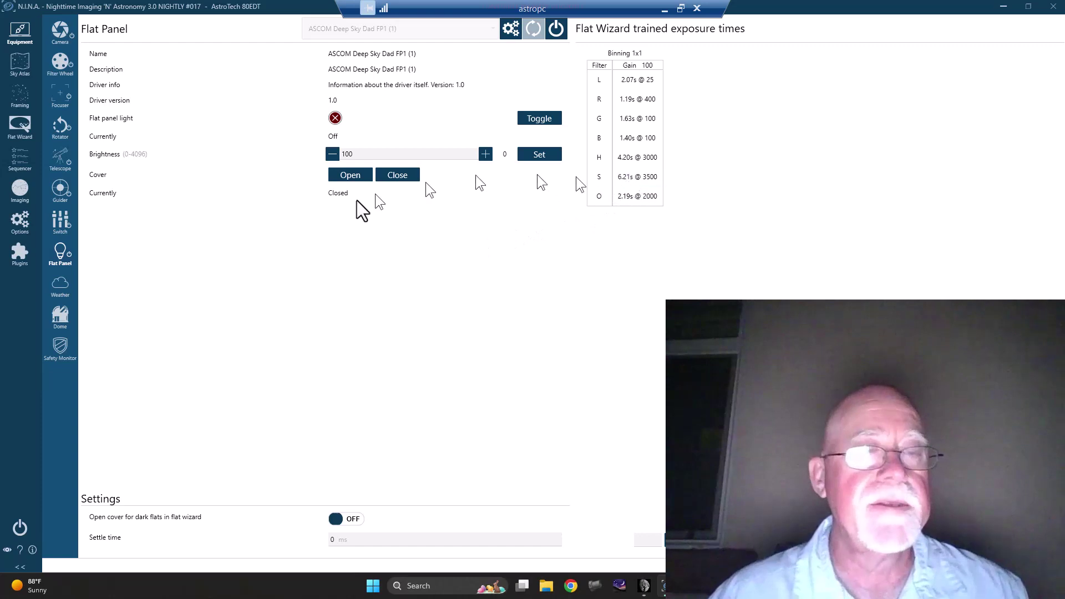
click(20, 124)
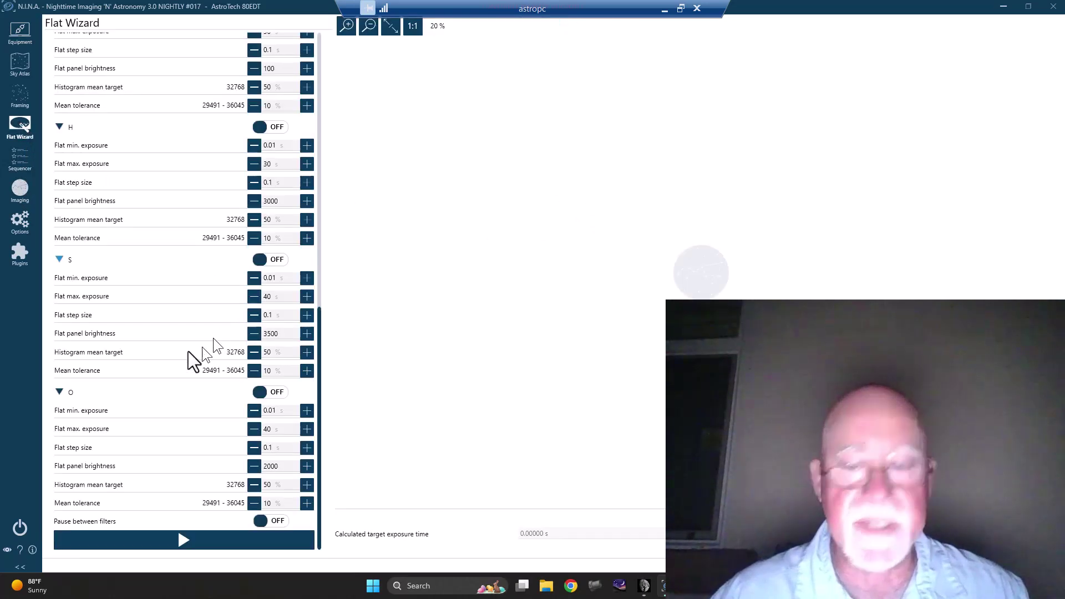
Set the S filter's flat panel brightness to 4000, retrain only that filter's flats, and check the trained exposure times
click(275, 331)
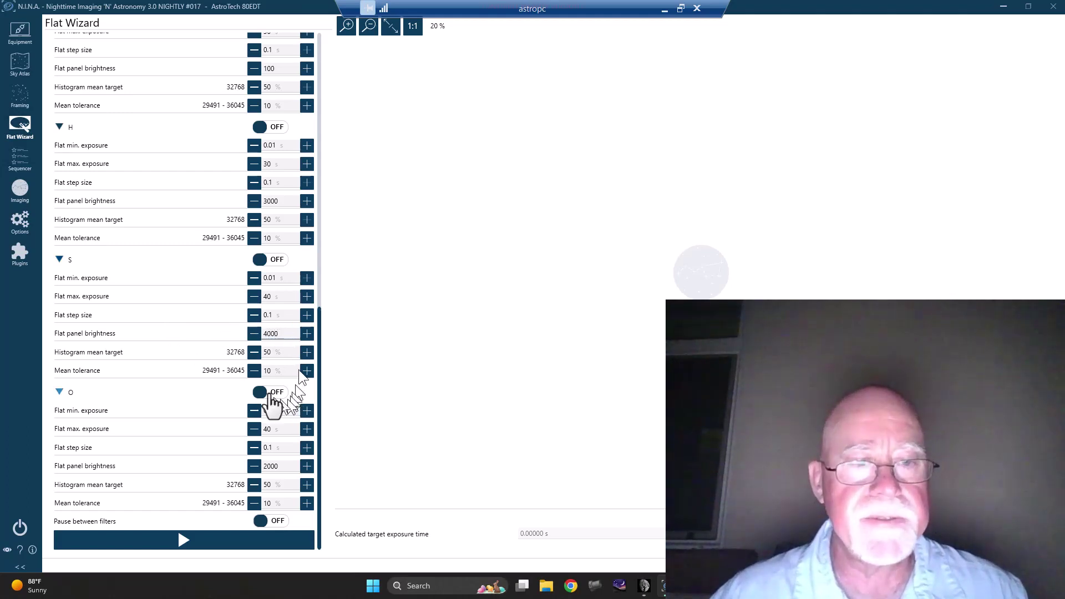
click(271, 261)
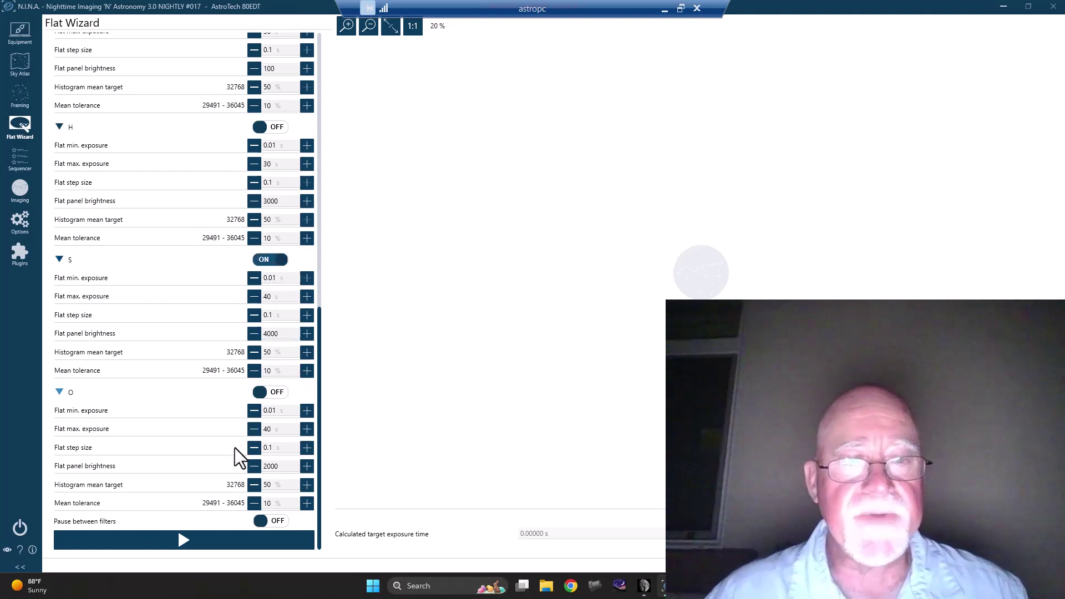
click(211, 537)
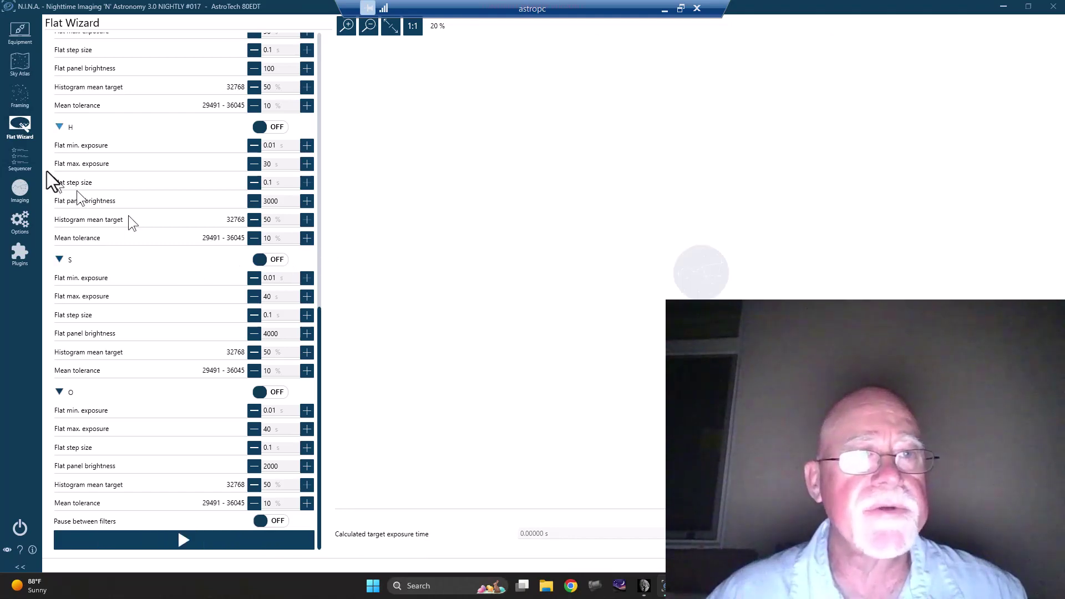
click(19, 35)
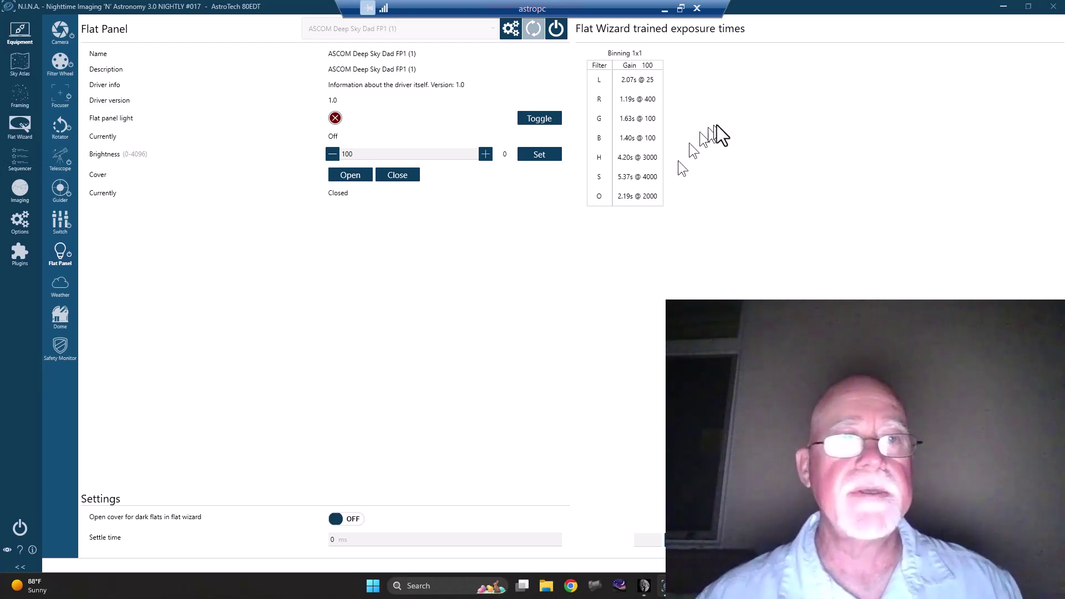
Select OpenWeatherMap ObservingConditions as the weather source and connect it
click(60, 28)
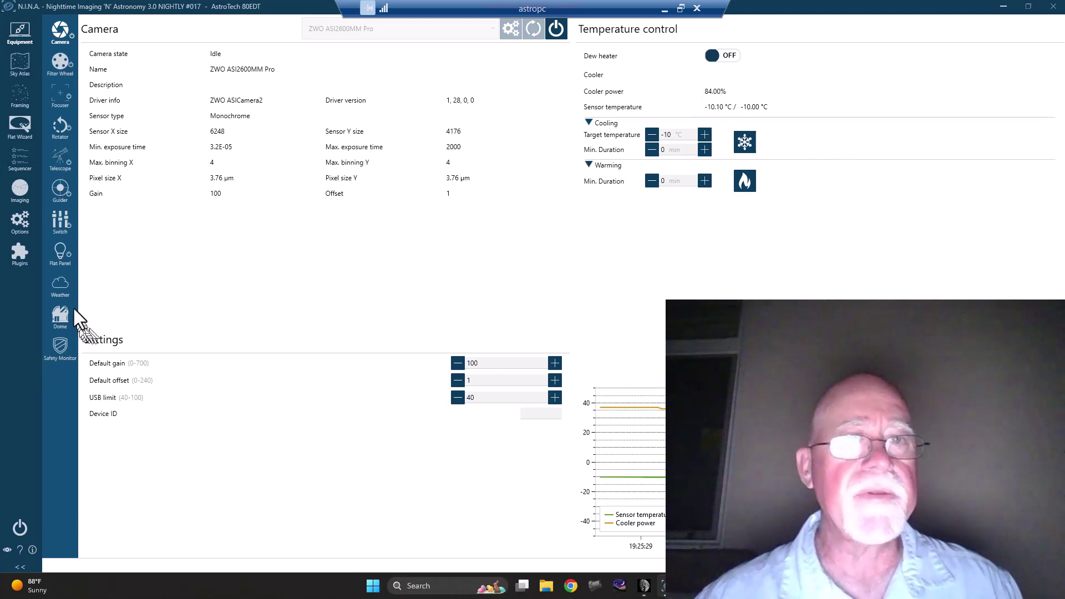
click(60, 284)
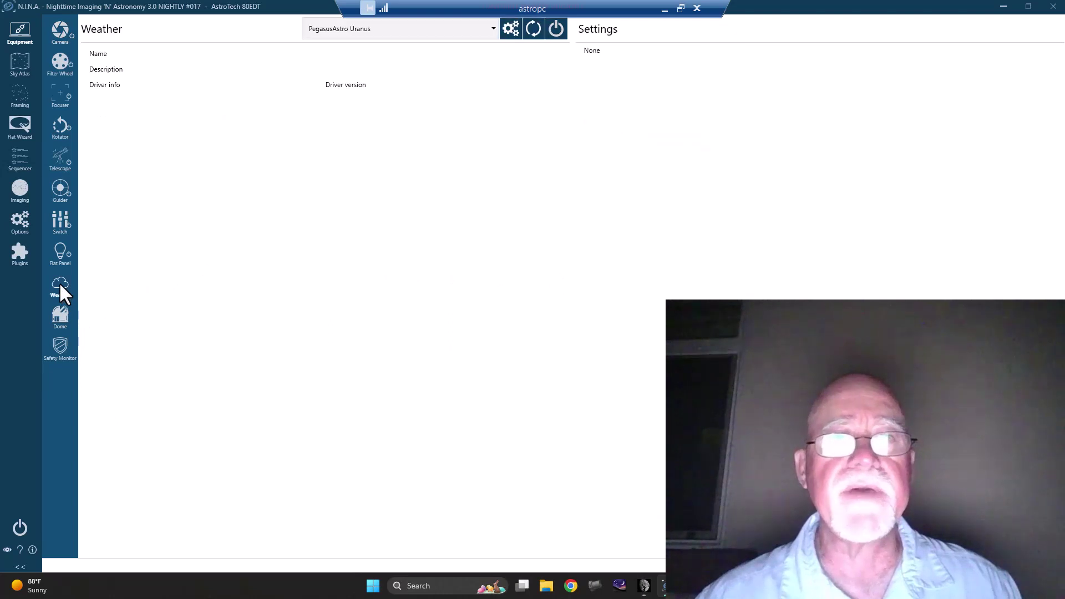
click(492, 29)
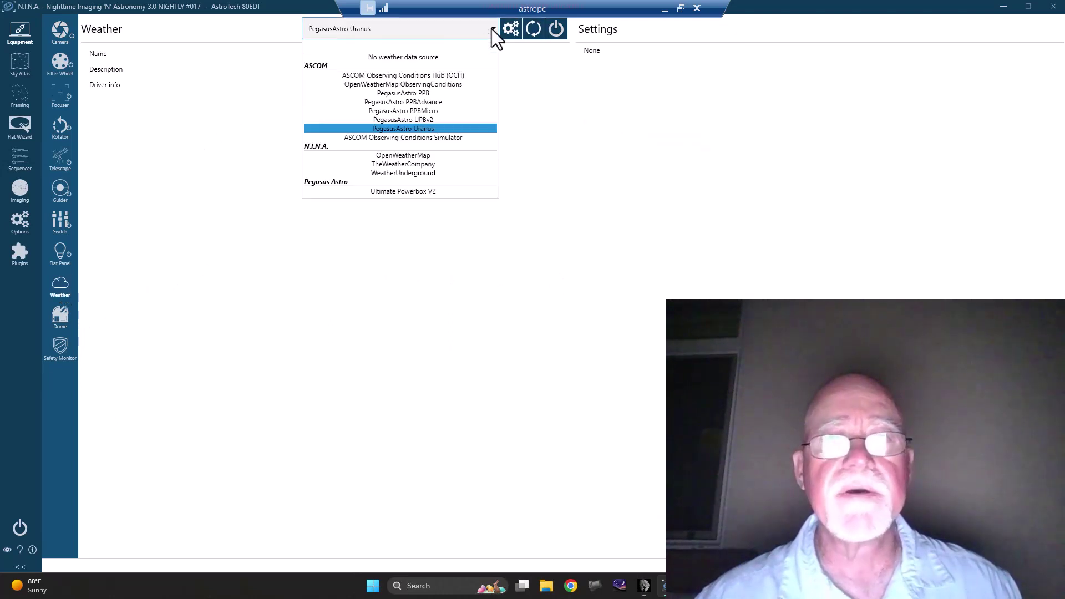
click(457, 85)
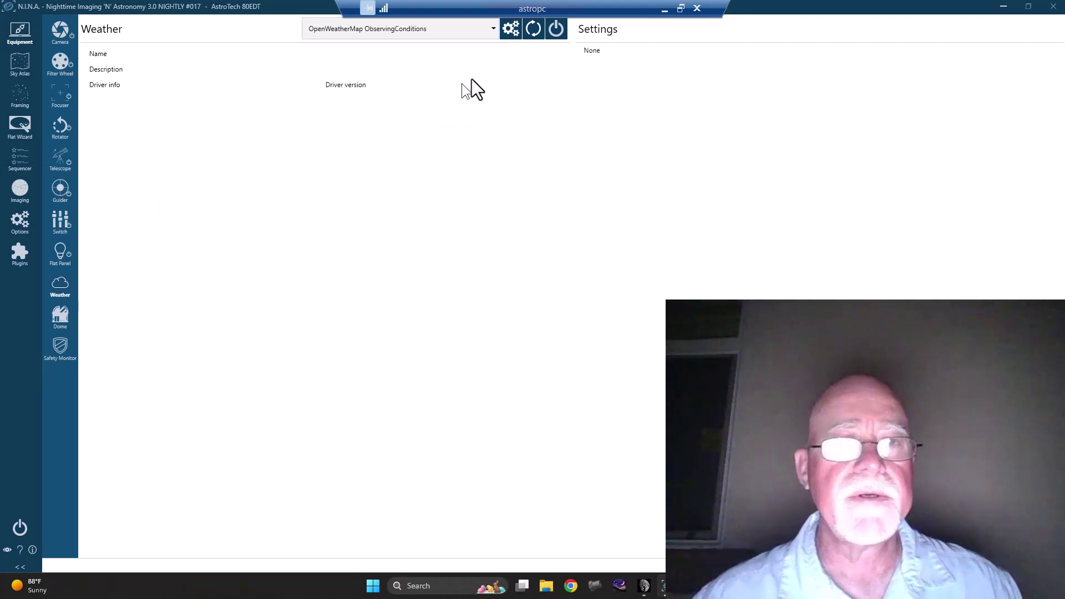
click(555, 29)
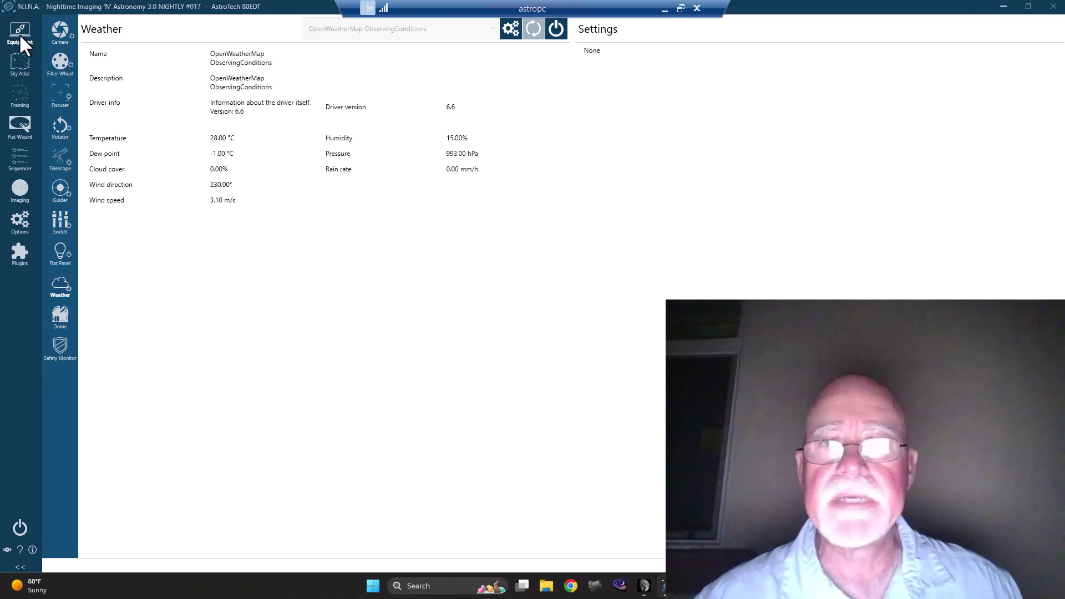
Review the flat panel's trained exposure times and brightness levels for all filters
click(53, 31)
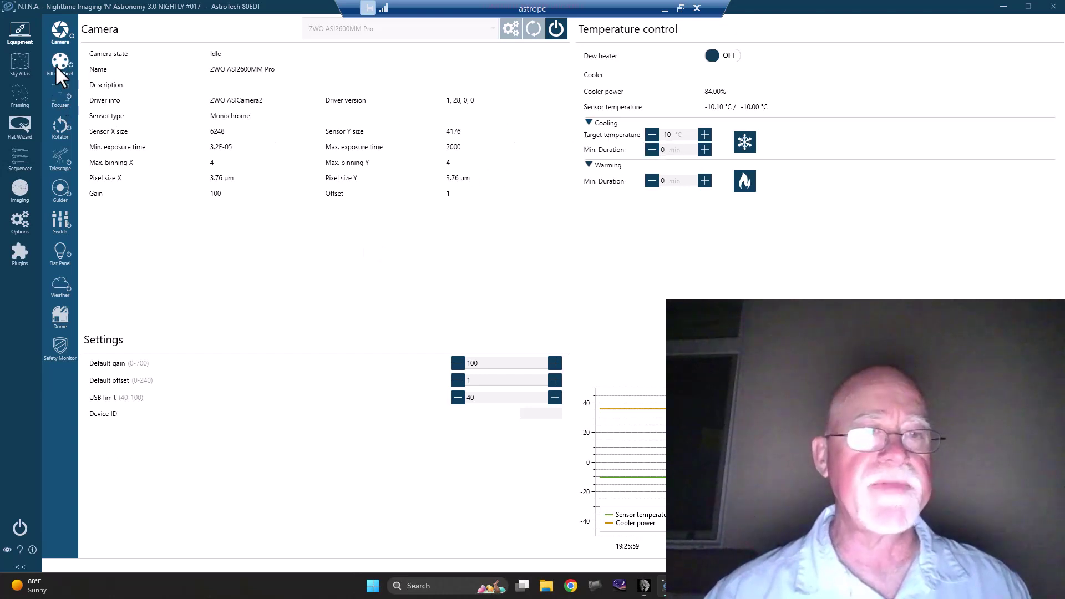
click(57, 247)
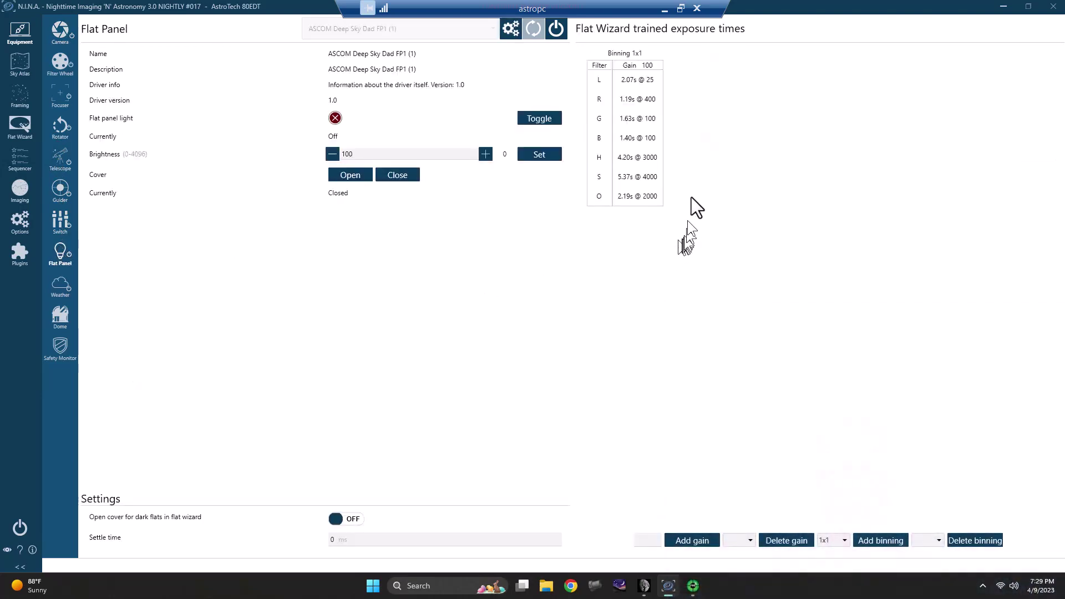